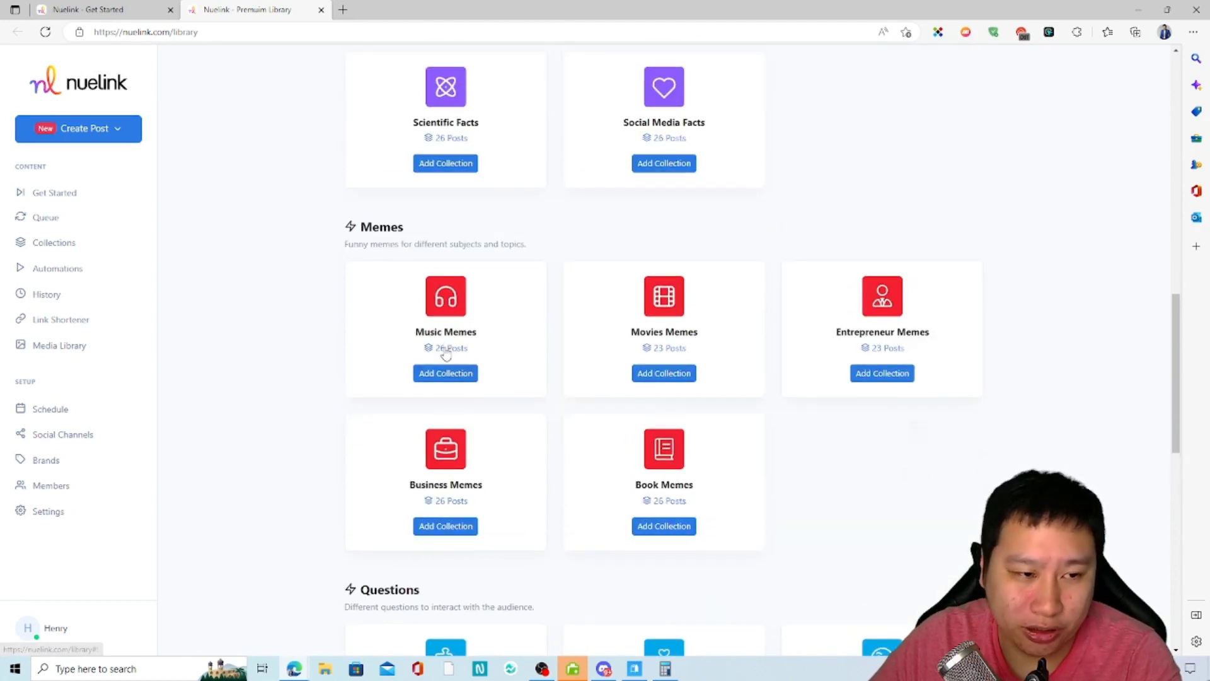
Preview the Music Memes posts and enlarge the image of the "Can feel bad after knowing this" post.
left_click(446, 346)
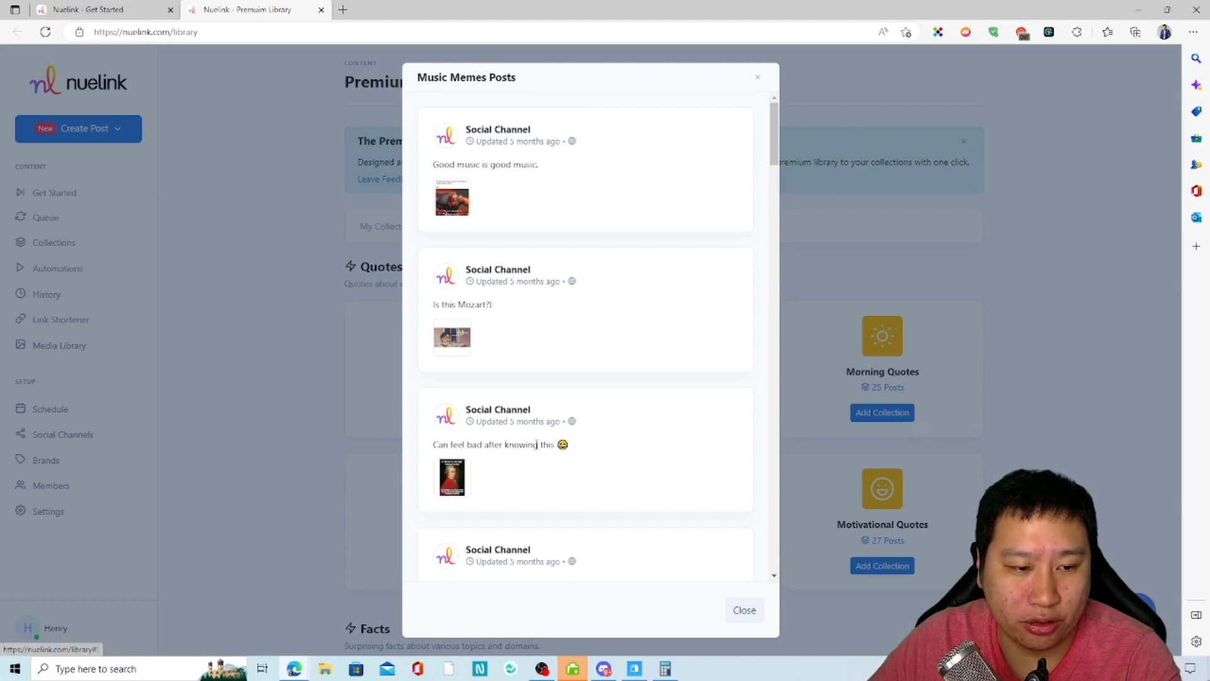
triple_click(486, 494)
left_click(454, 484)
left_click(454, 484)
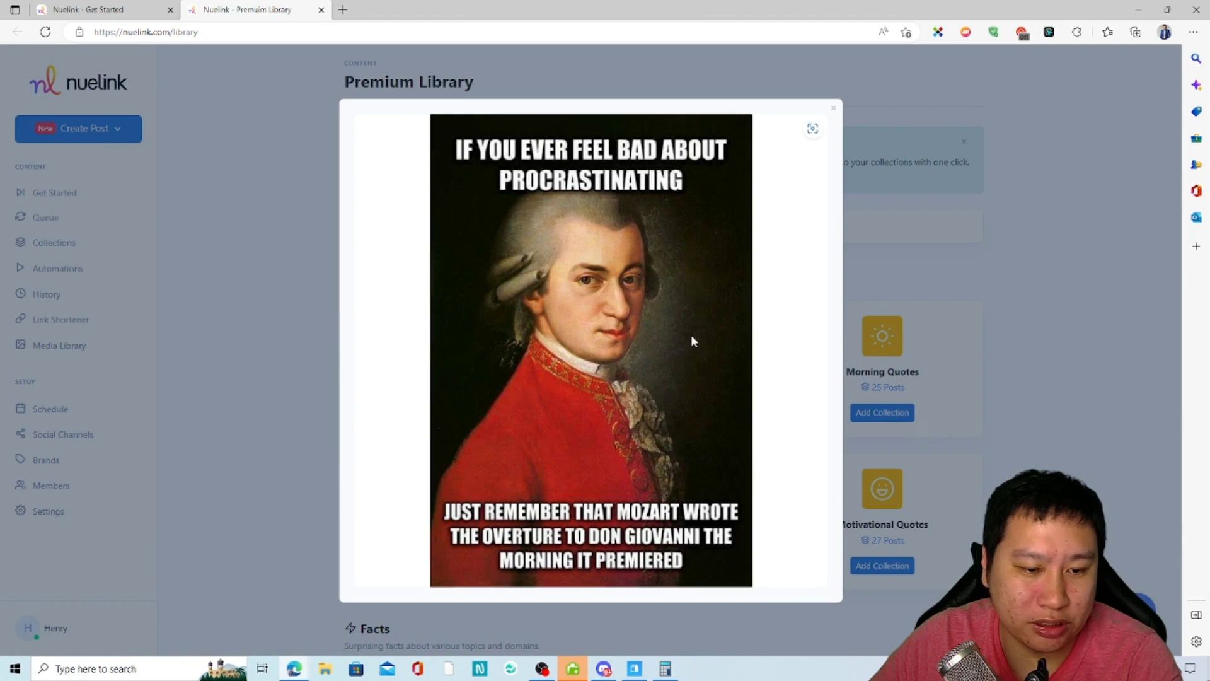
left_click(813, 128)
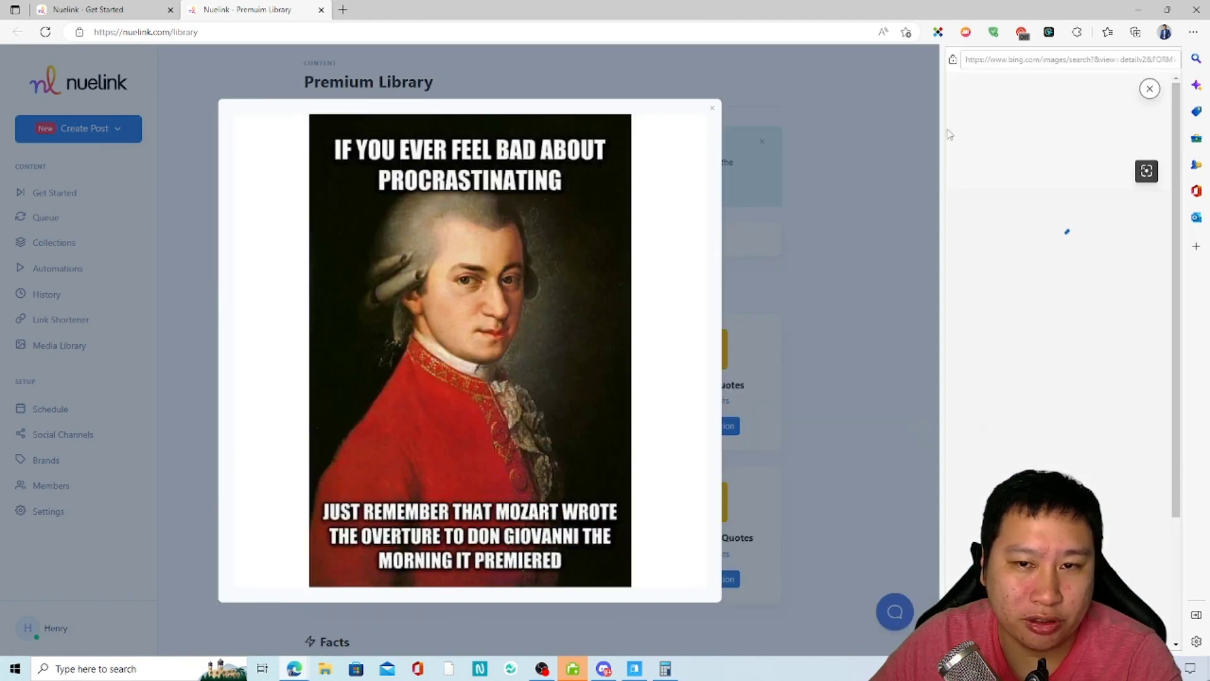
left_click(941, 131)
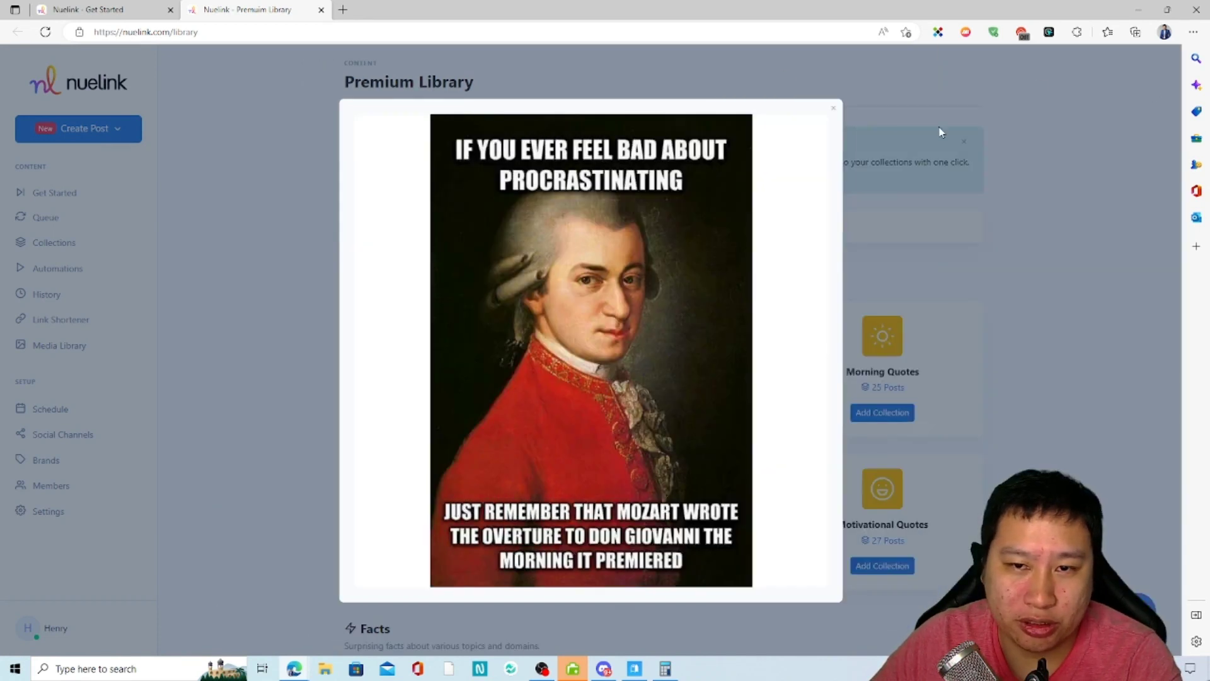
left_click(833, 109)
Look through the remaining Music Memes posts to the end of the list and close the preview.
scroll(503, 465, "down", 15)
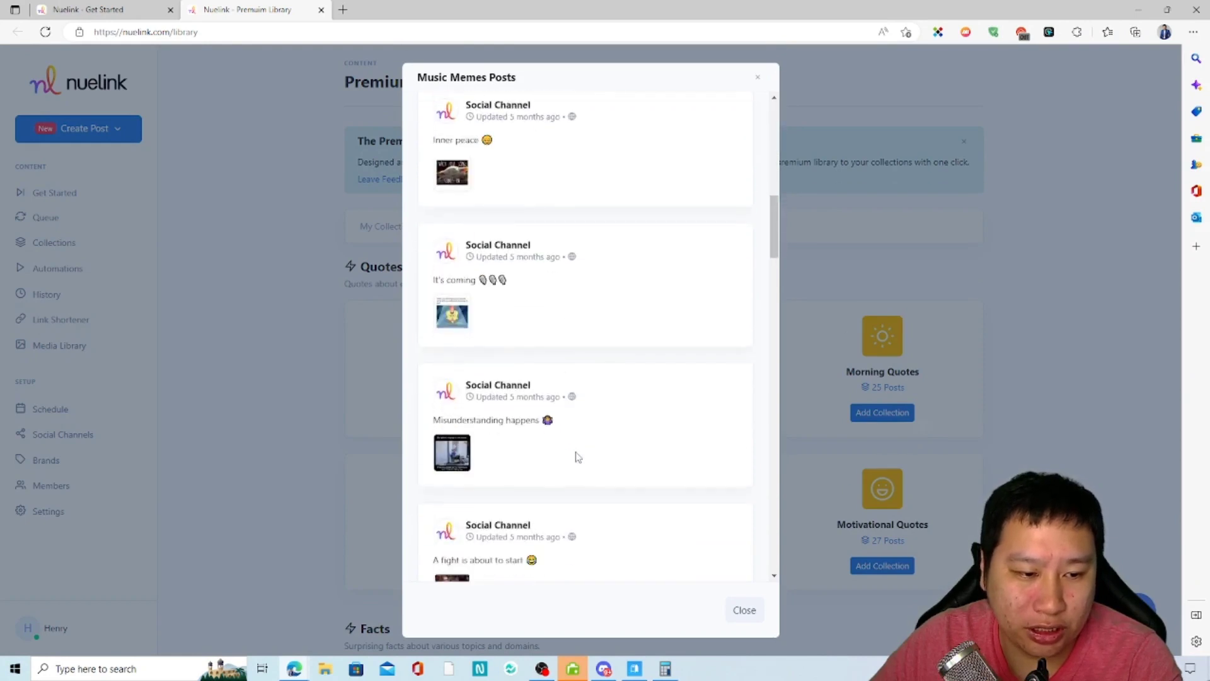
left_click_drag(774, 350, 779, 532)
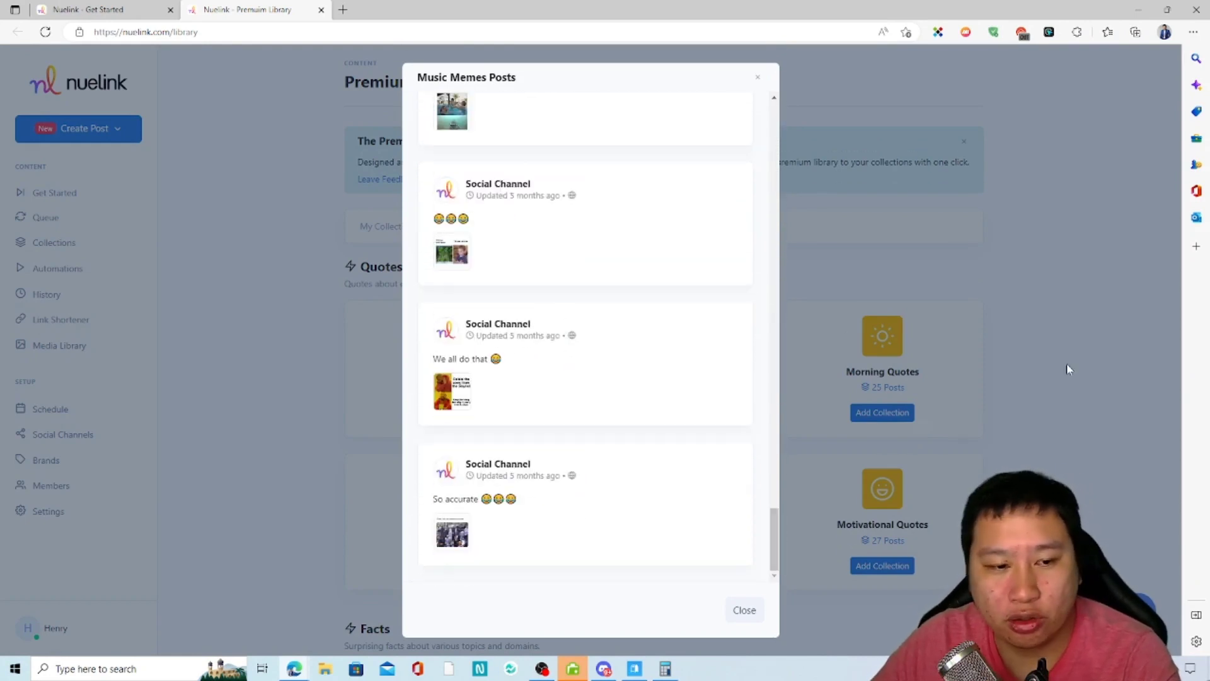
left_click(756, 81)
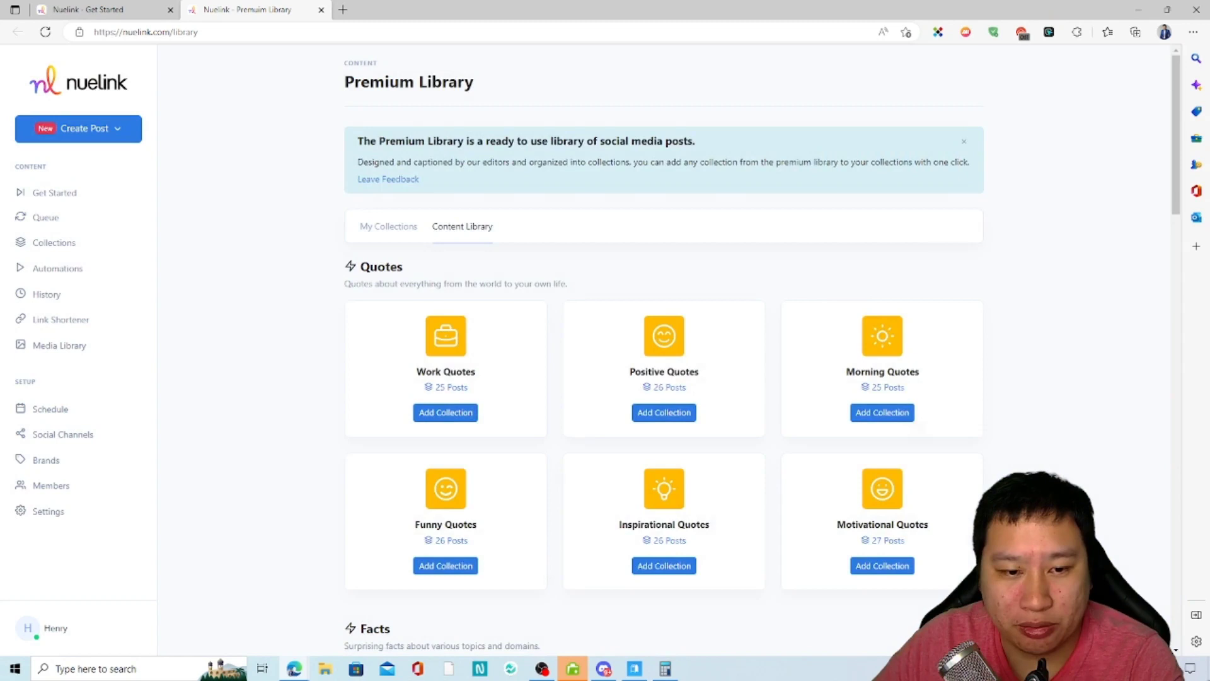
Preview the posts of the "If you could ... ?" collection in the Questions category.
scroll(670, 473, "down", 15)
scroll(693, 491, "down", 1)
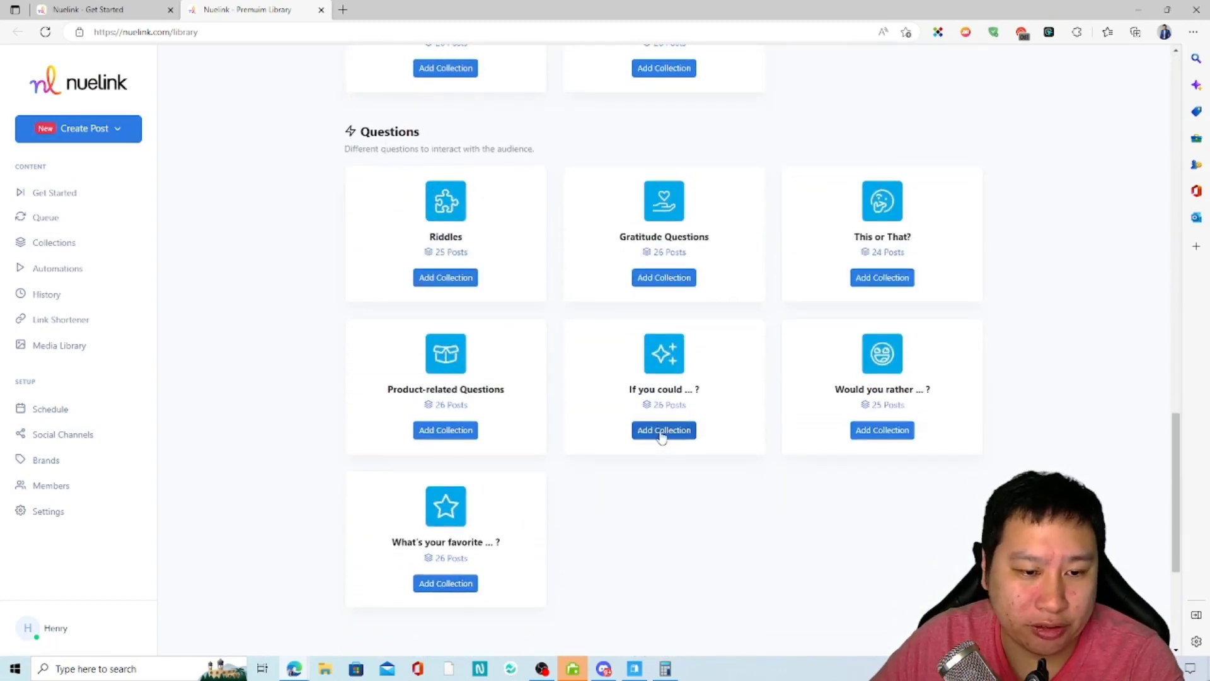
left_click(658, 383)
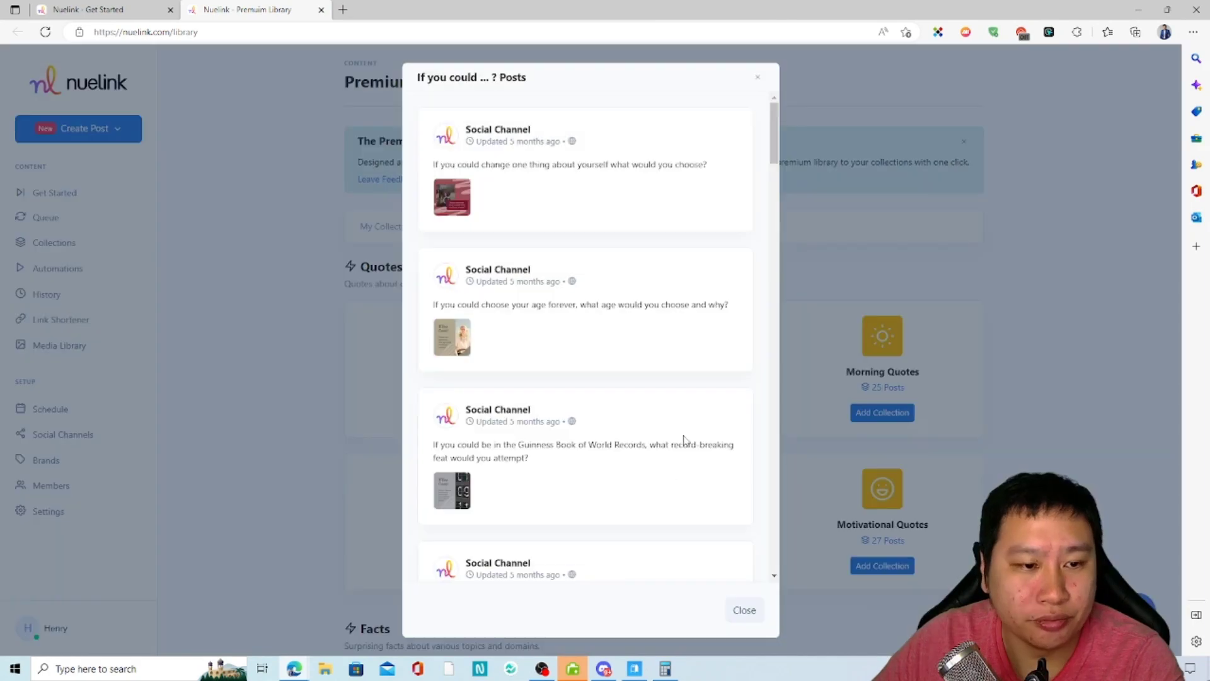
left_click(760, 82)
Add the "If you could ... ?" collection for the WaRespond Facebook page with the Tuesday 4:00 PM schedule.
scroll(630, 473, "down", 18)
scroll(628, 476, "down", 6)
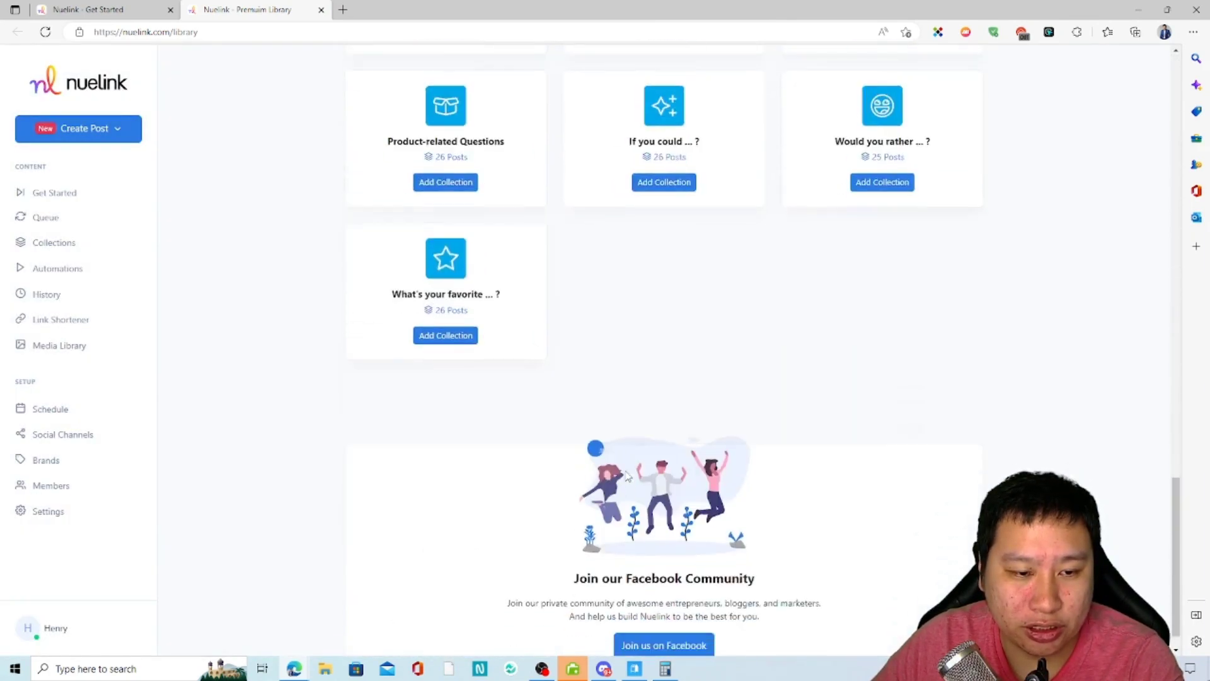
scroll(649, 229, "up", 3)
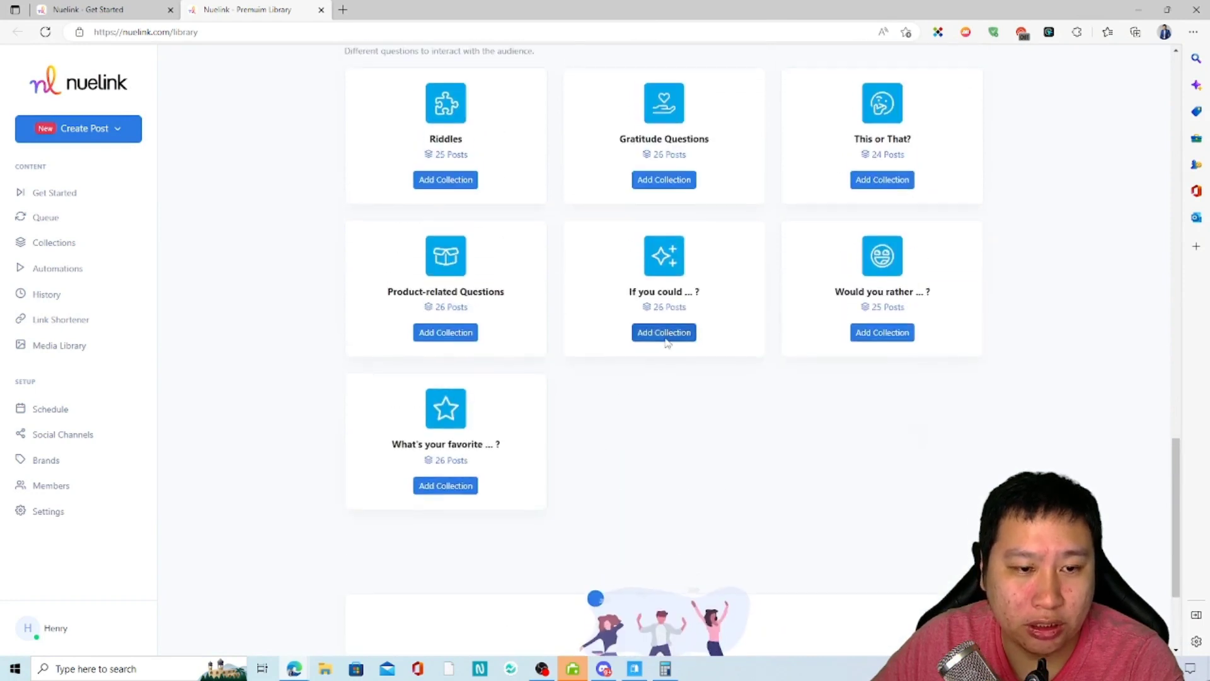
left_click(665, 333)
left_click(517, 300)
left_click(486, 319)
left_click(607, 417)
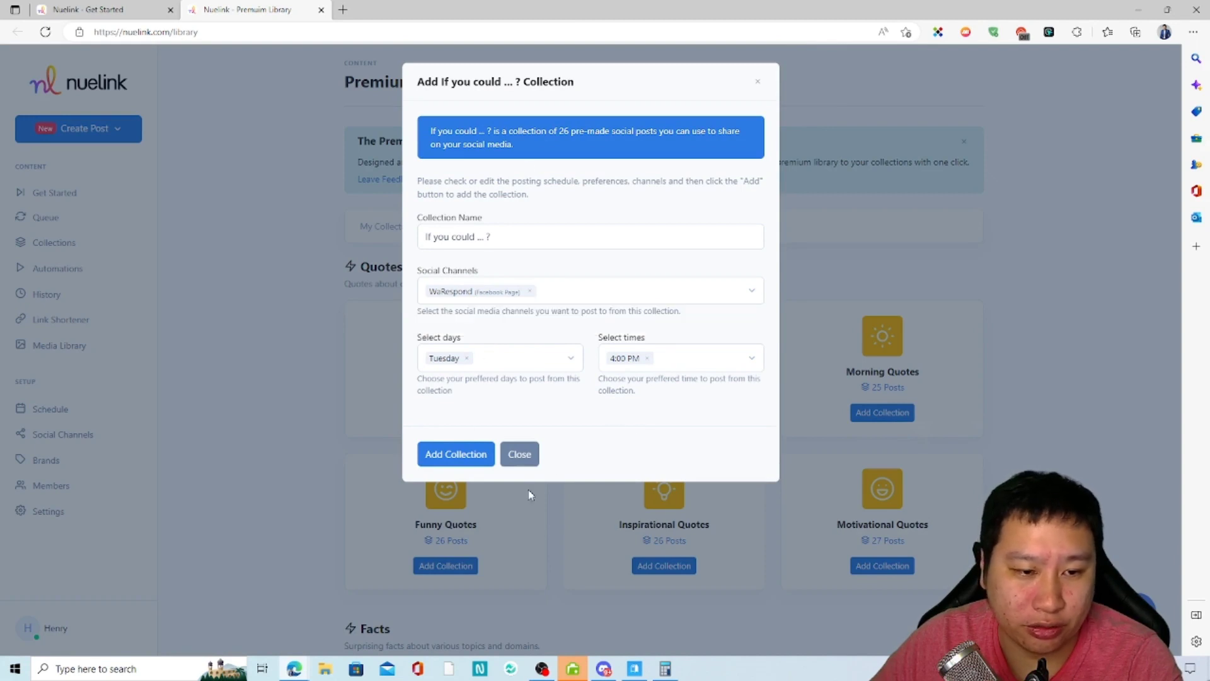
left_click(455, 455)
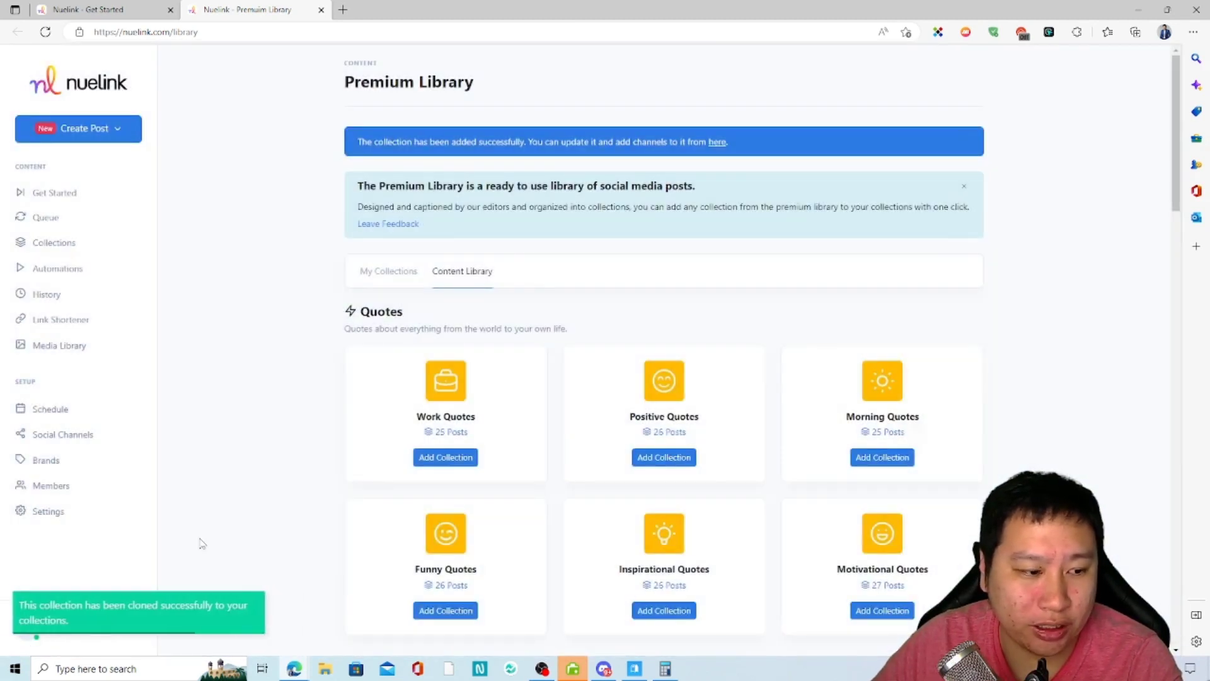
Review the settings of the DecisiveMarketer collection and return to the collections list.
left_click(63, 243)
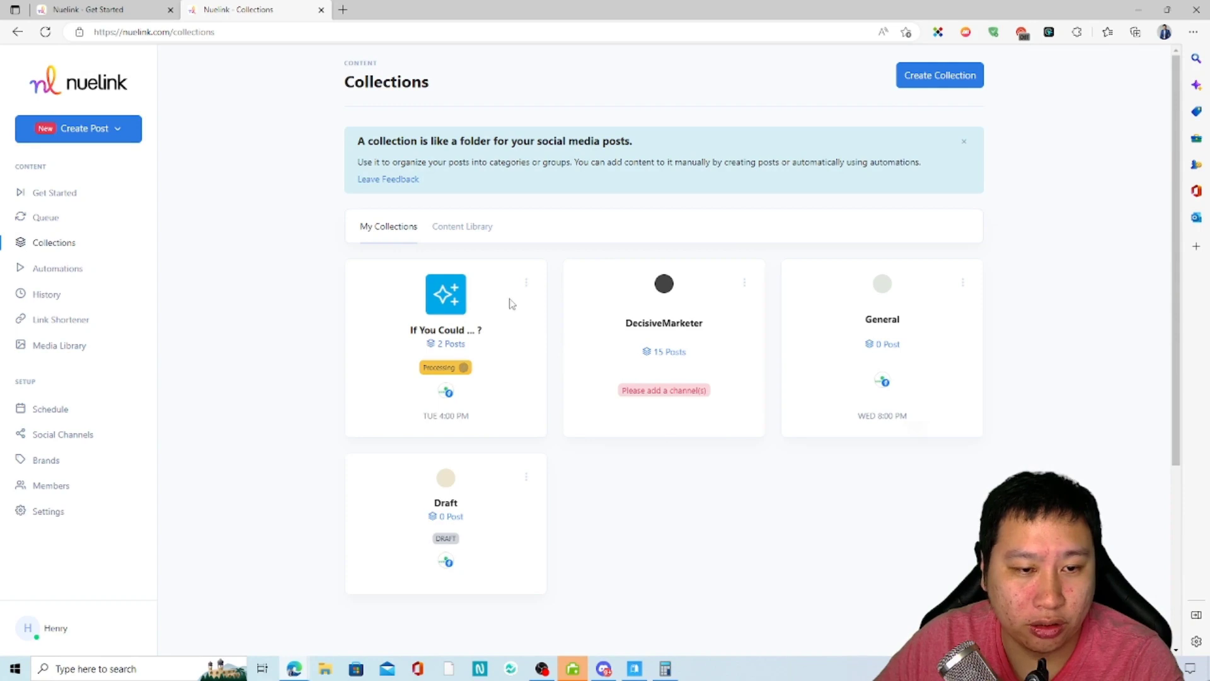
left_click(663, 359)
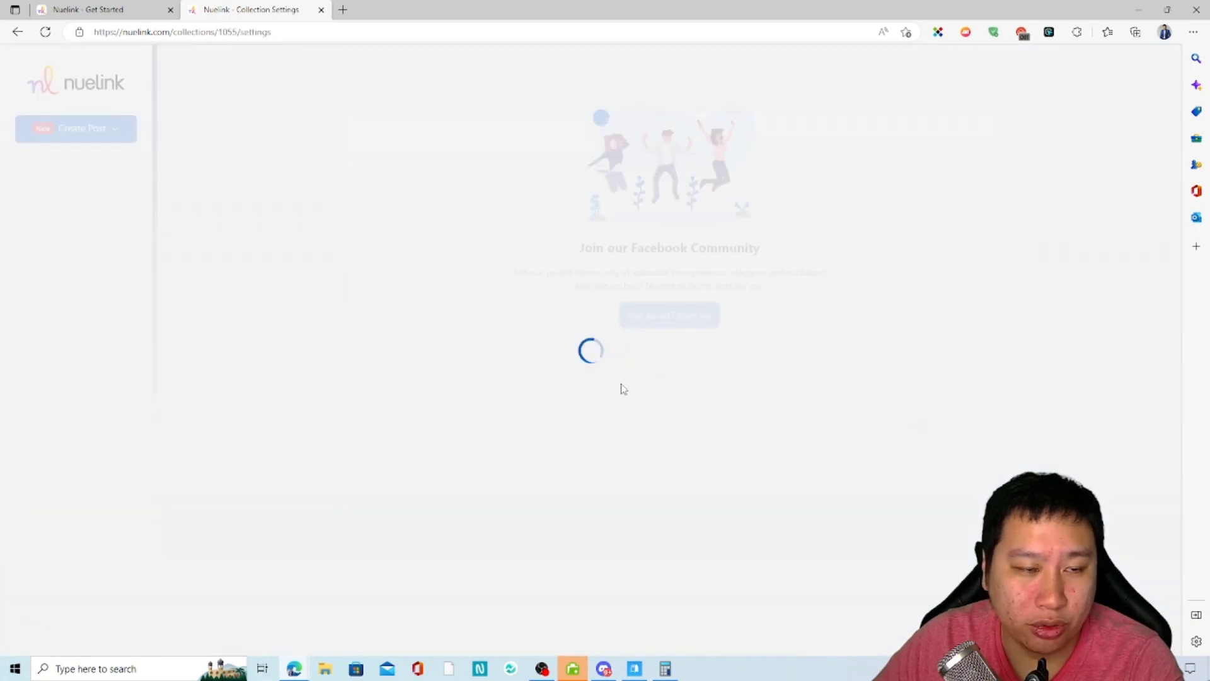
scroll(371, 454, "down", 5)
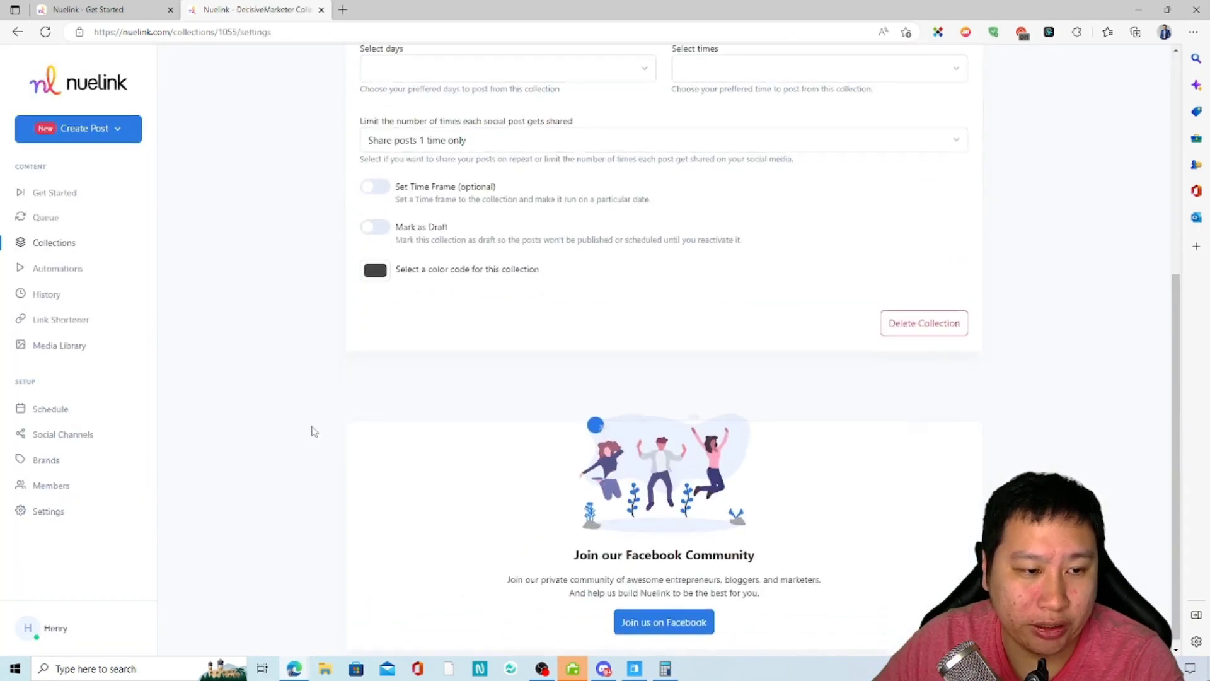
scroll(355, 451, "up", 2)
scroll(355, 451, "up", 5)
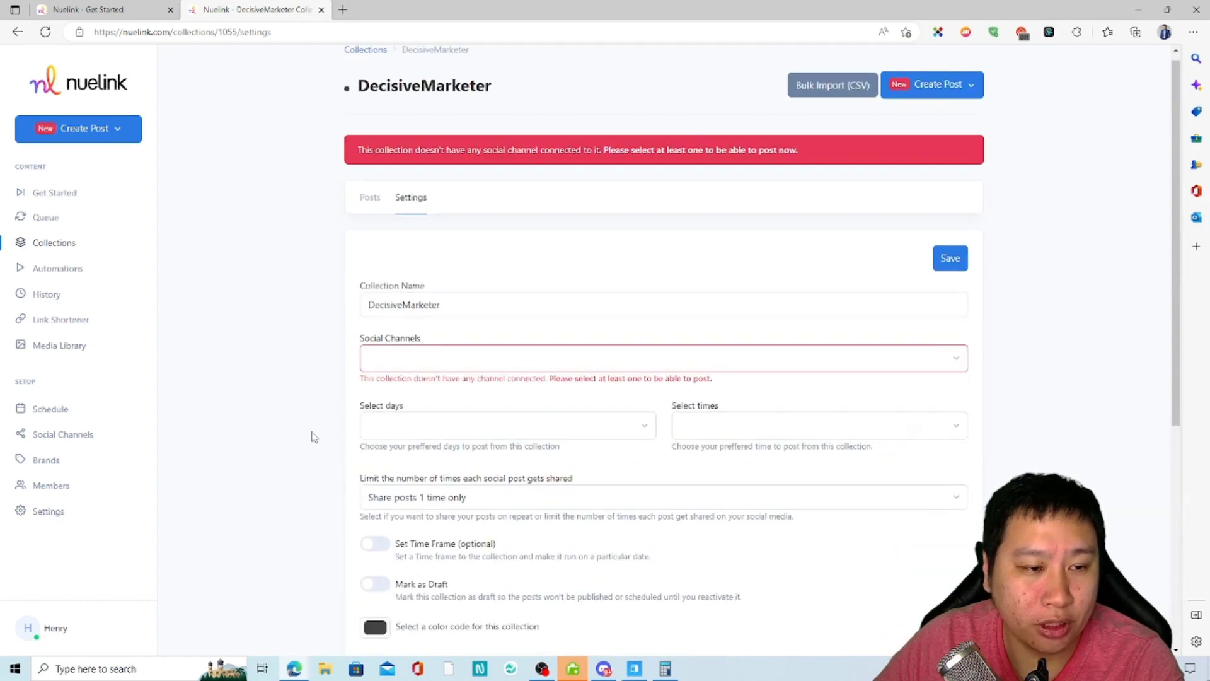
left_click(17, 33)
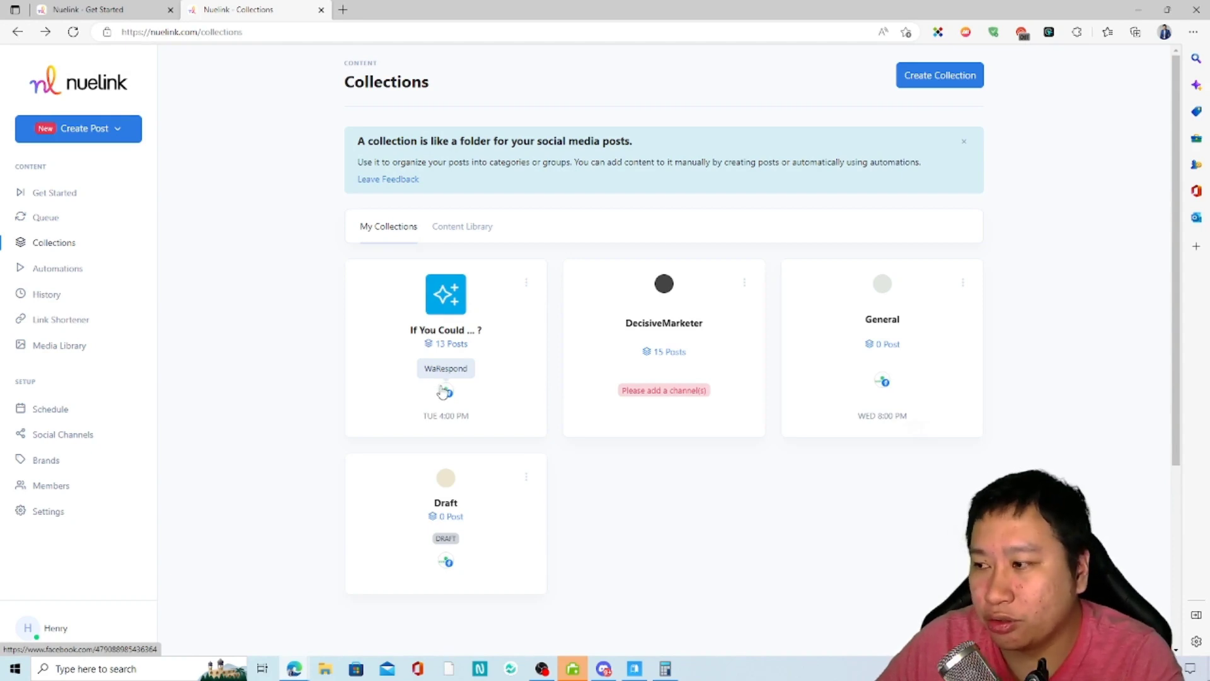
Open the "If You Could ... ?" collection and look through its imported posts.
left_click(431, 369)
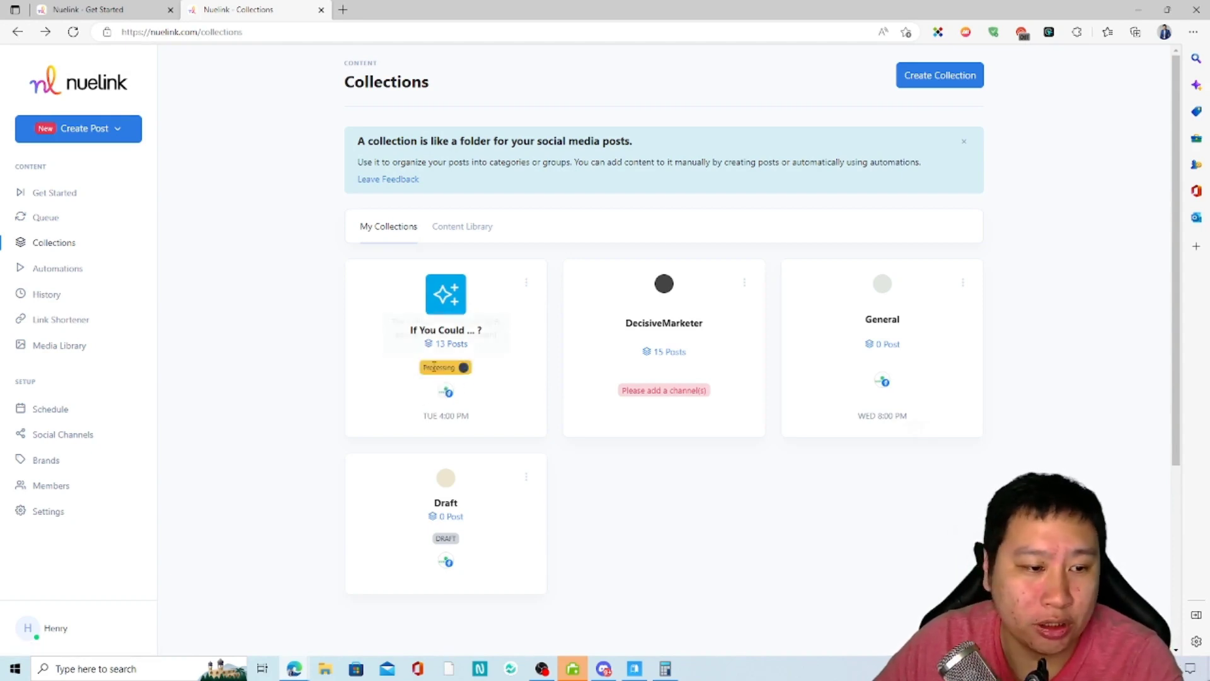
left_click(459, 349)
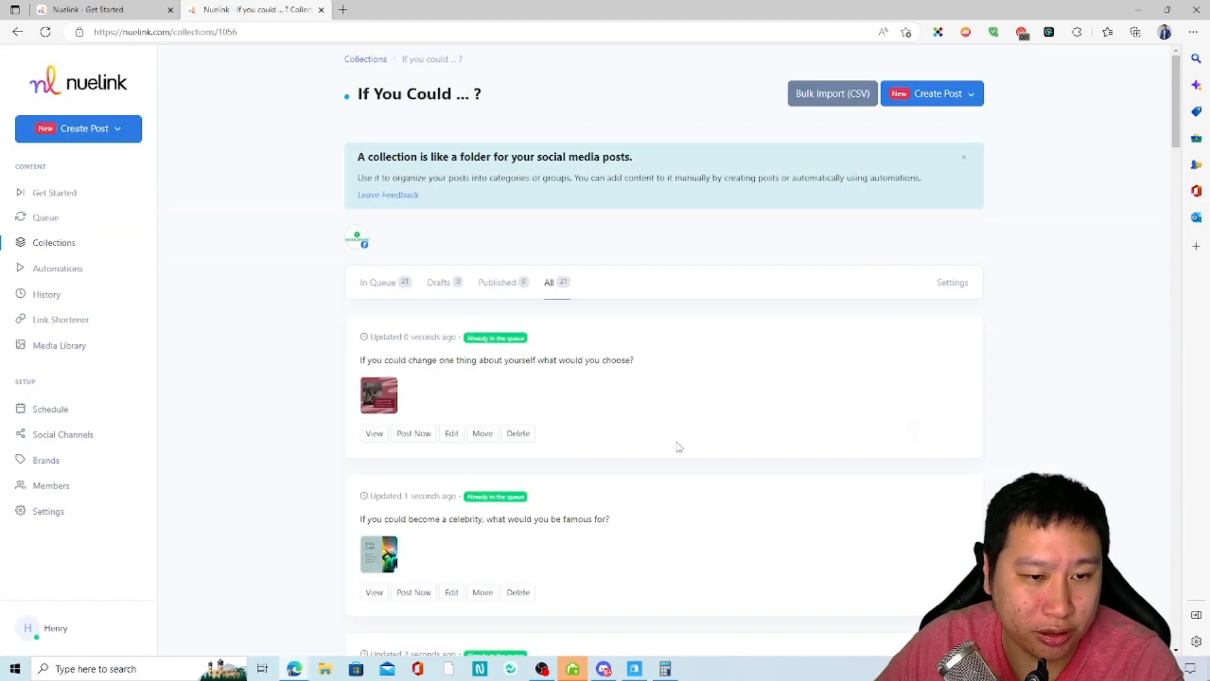
scroll(740, 472, "down", 5)
scroll(417, 288, "up", 5)
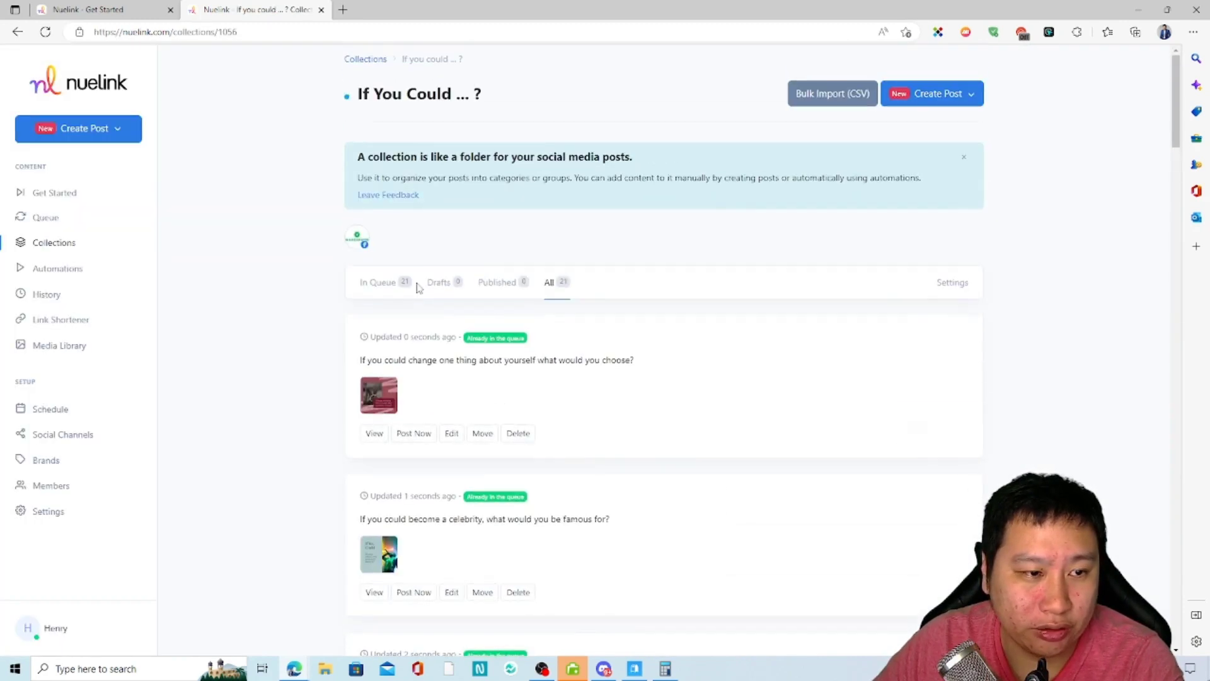
scroll(464, 448, "down", 4)
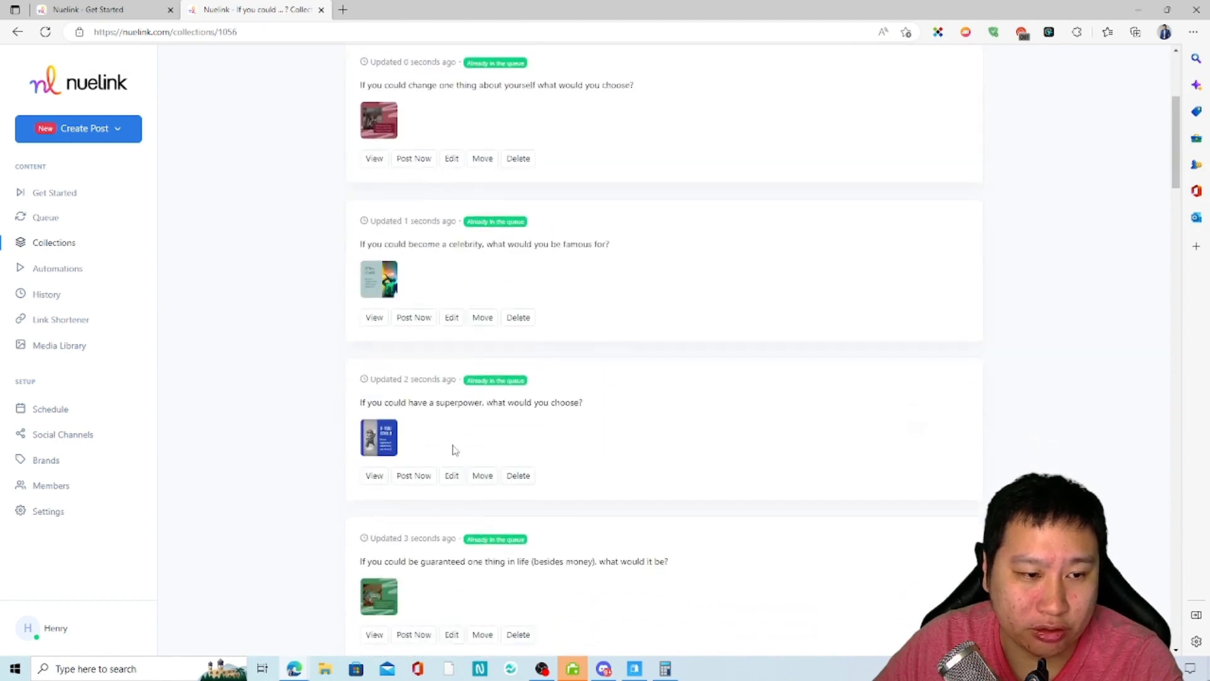
scroll(454, 451, "up", 2)
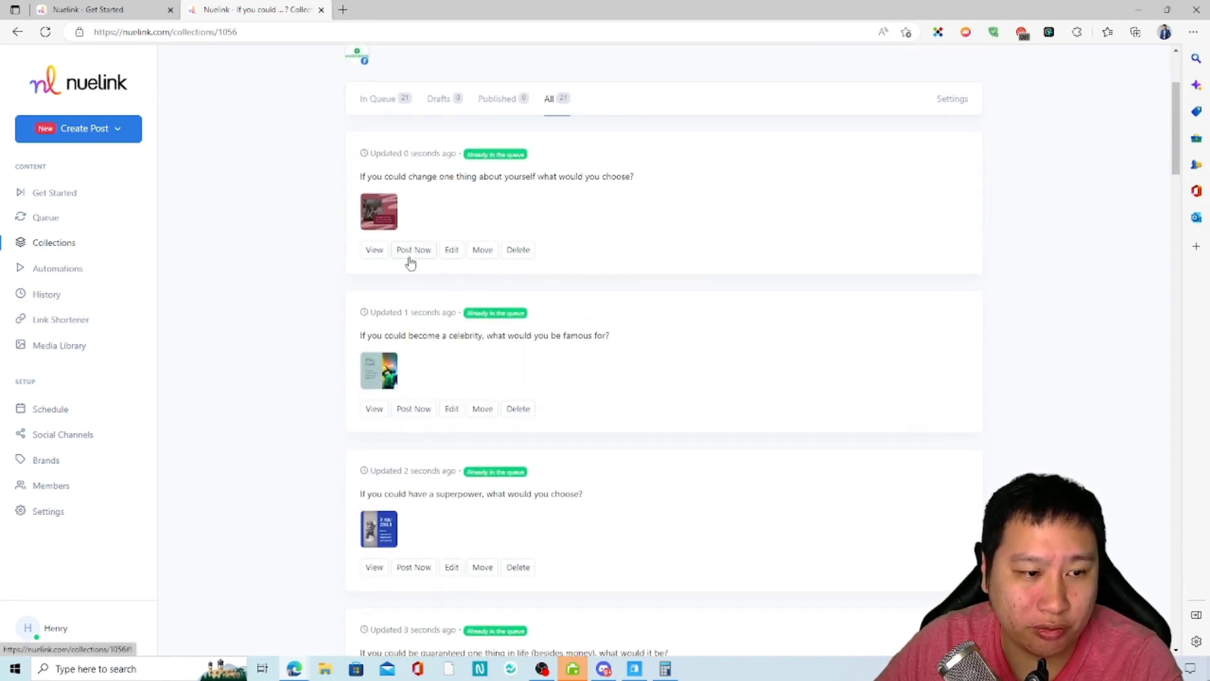
Inspect the editing options of the "If you could become a celebrity" post and close it without saving.
left_click(453, 409)
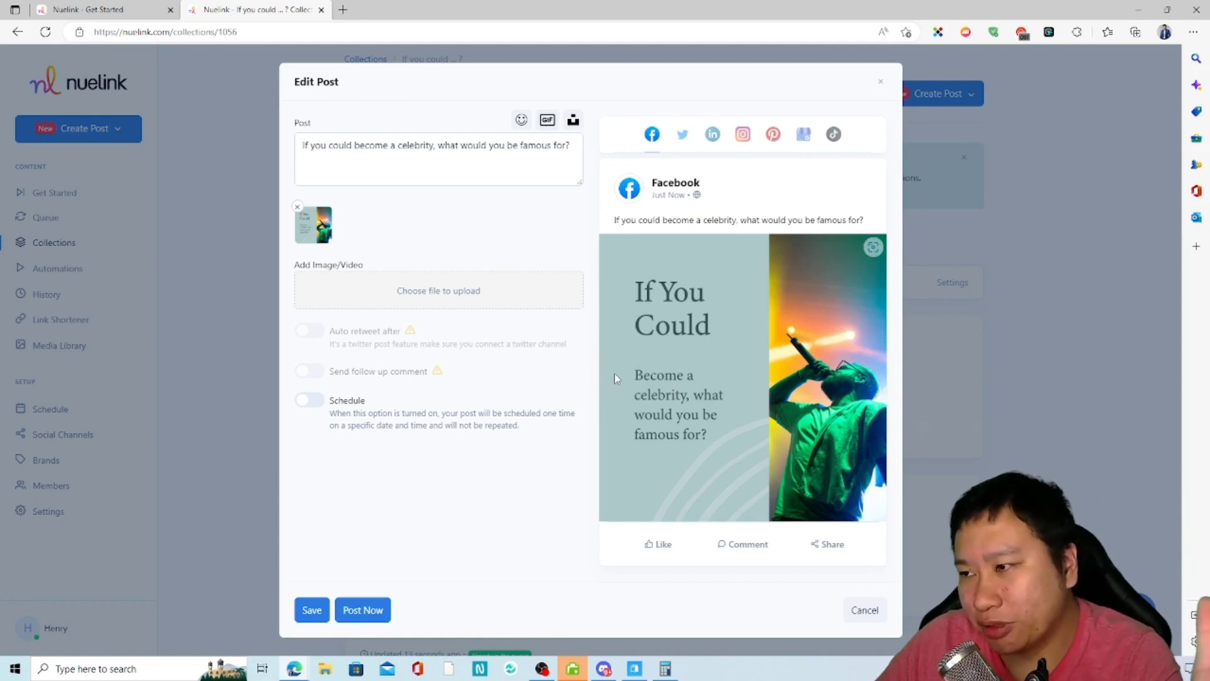
left_click(881, 86)
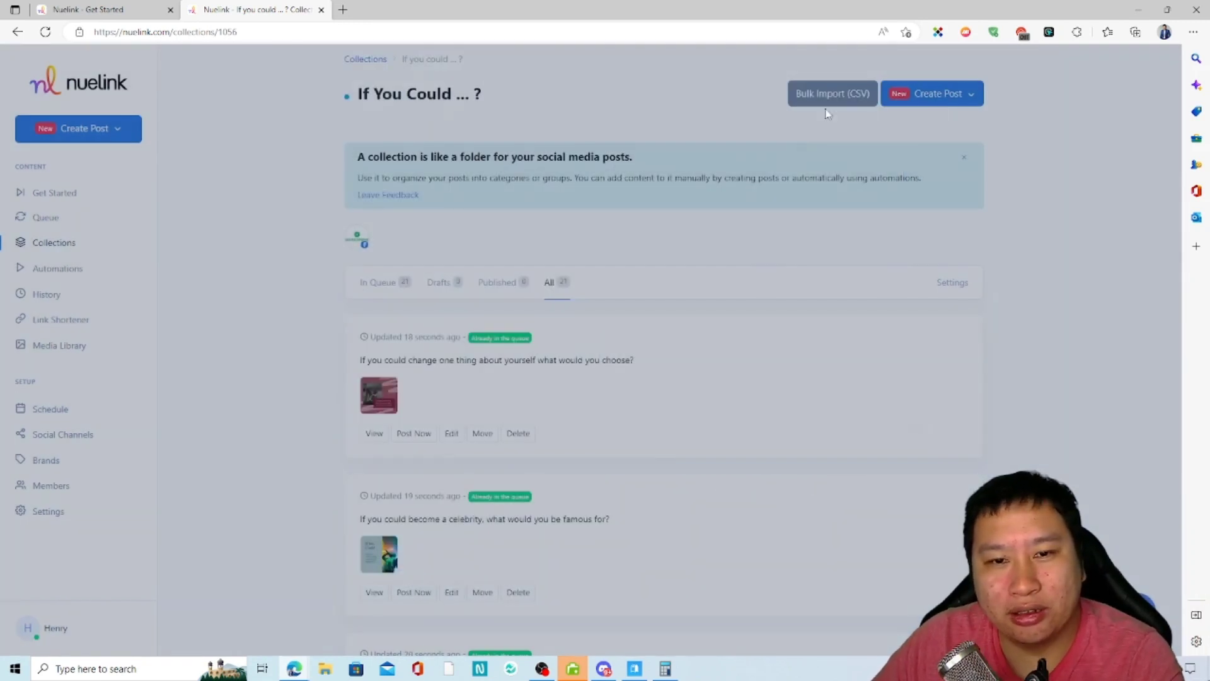
scroll(637, 428, "down", 3)
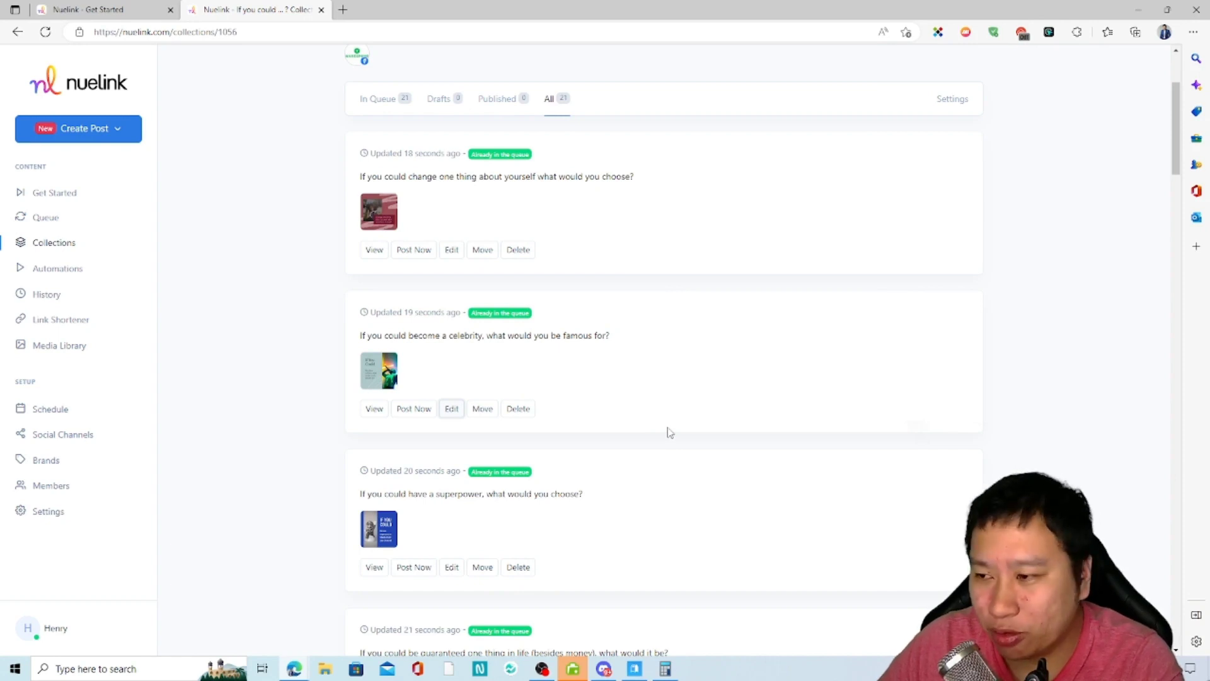
scroll(472, 443, "up", 3)
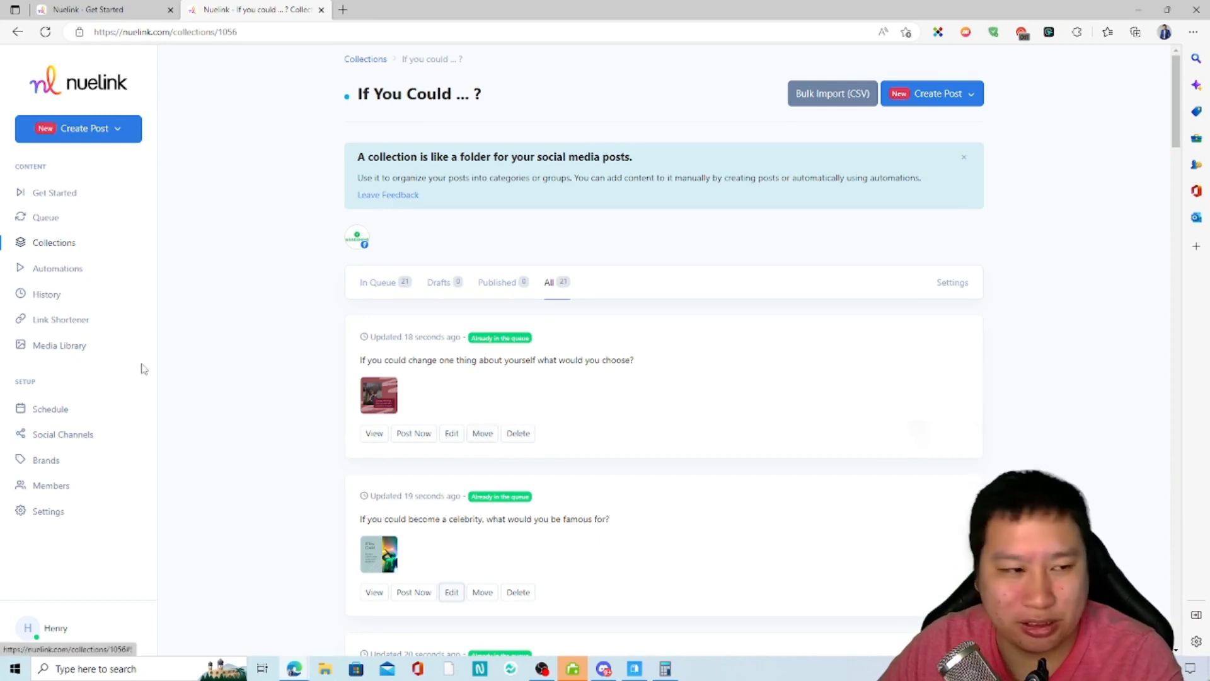
Go to the automations page and view the automation types available to add.
left_click(51, 274)
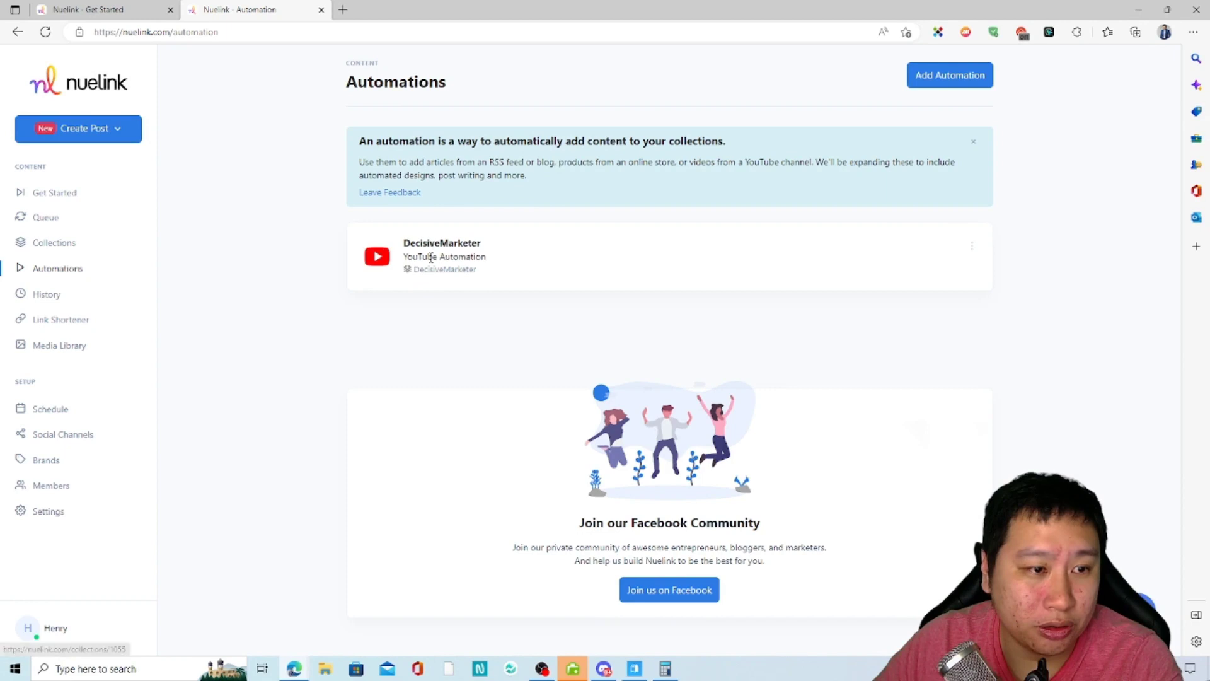
left_click(950, 80)
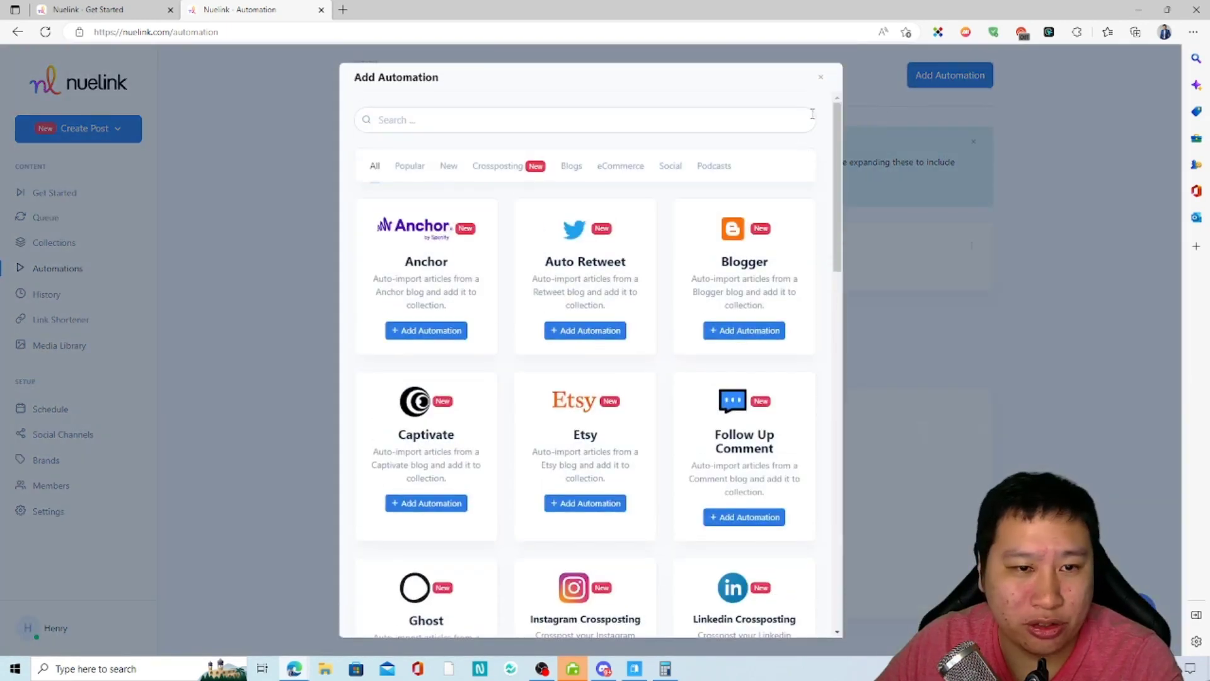
left_click(821, 62)
Open the DecisiveMarketer collection from its YouTube automation and look through the imported video posts.
left_click(446, 250)
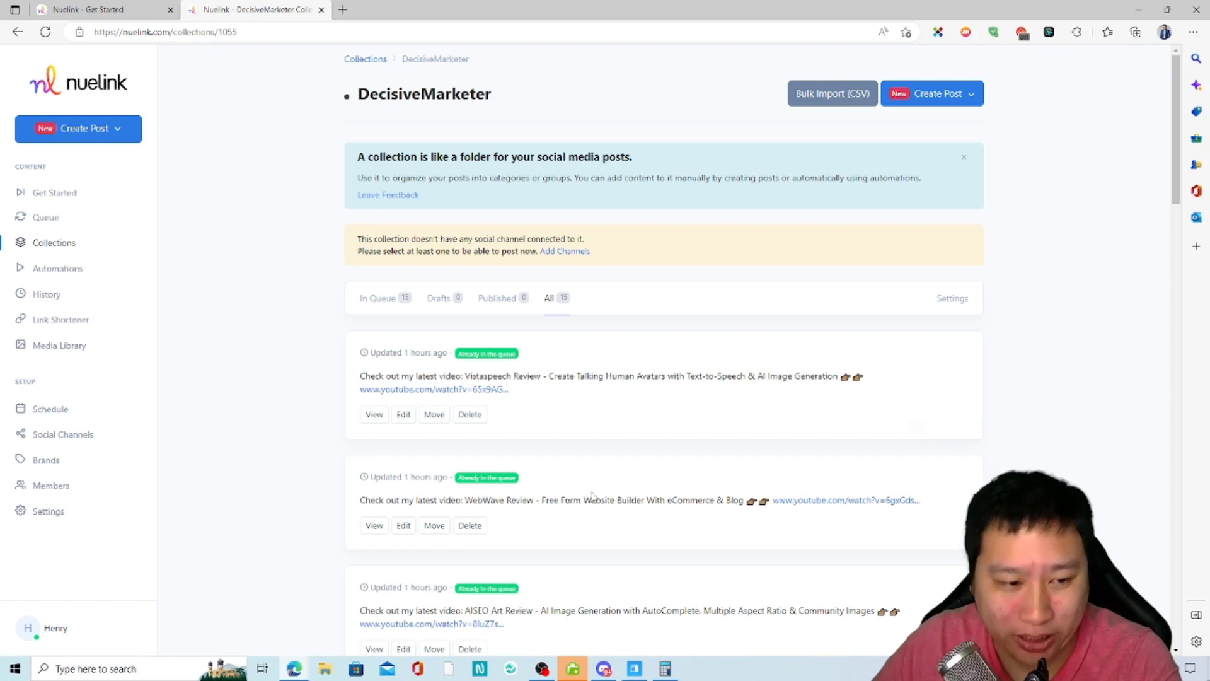
scroll(568, 489, "down", 15)
scroll(646, 527, "up", 9)
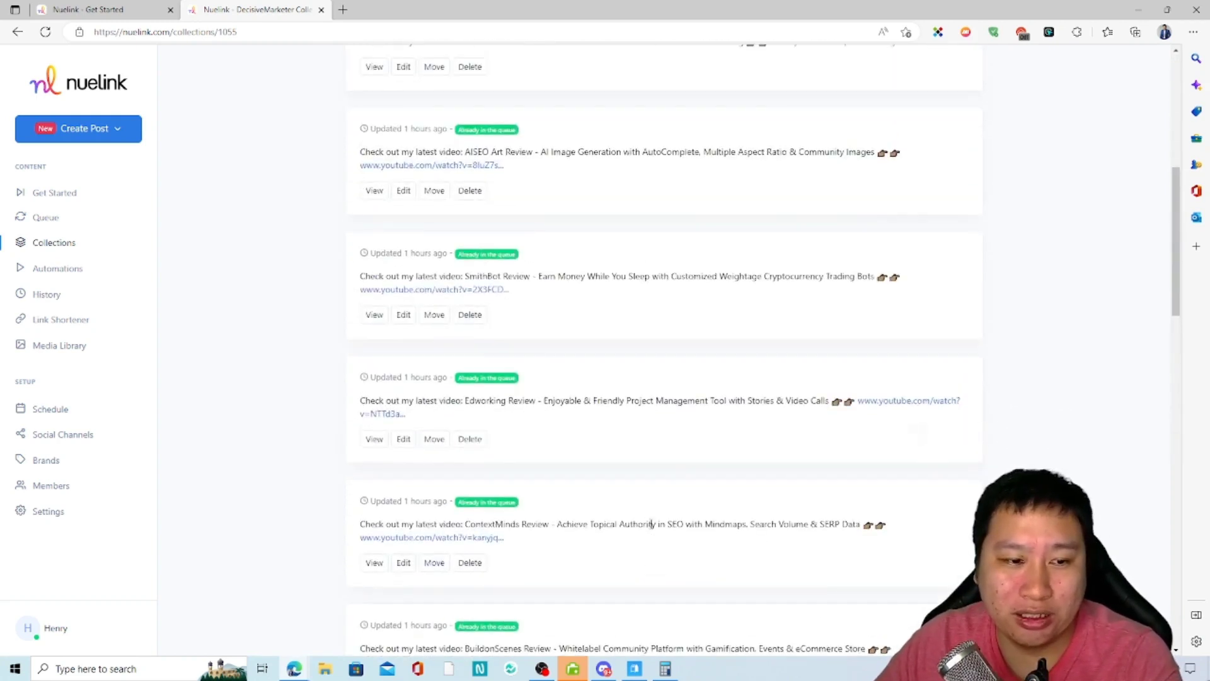
scroll(652, 524, "up", 5)
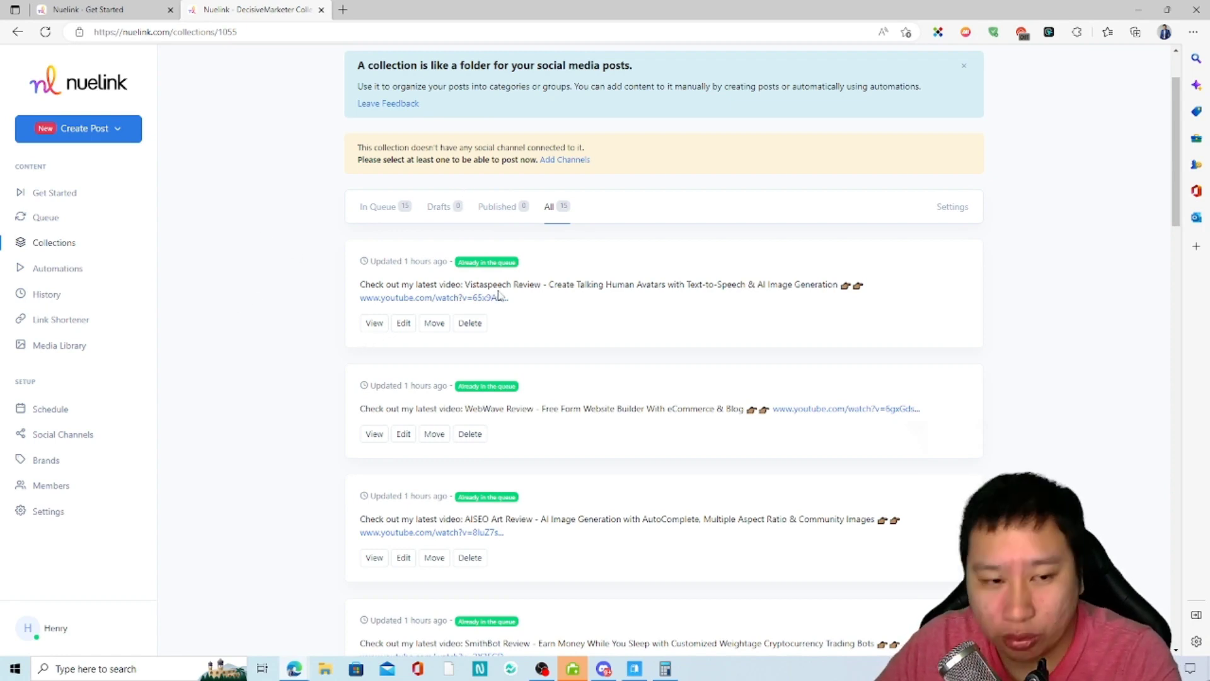
Preview the Vistaspeech Review post and open it for editing.
left_click(374, 324)
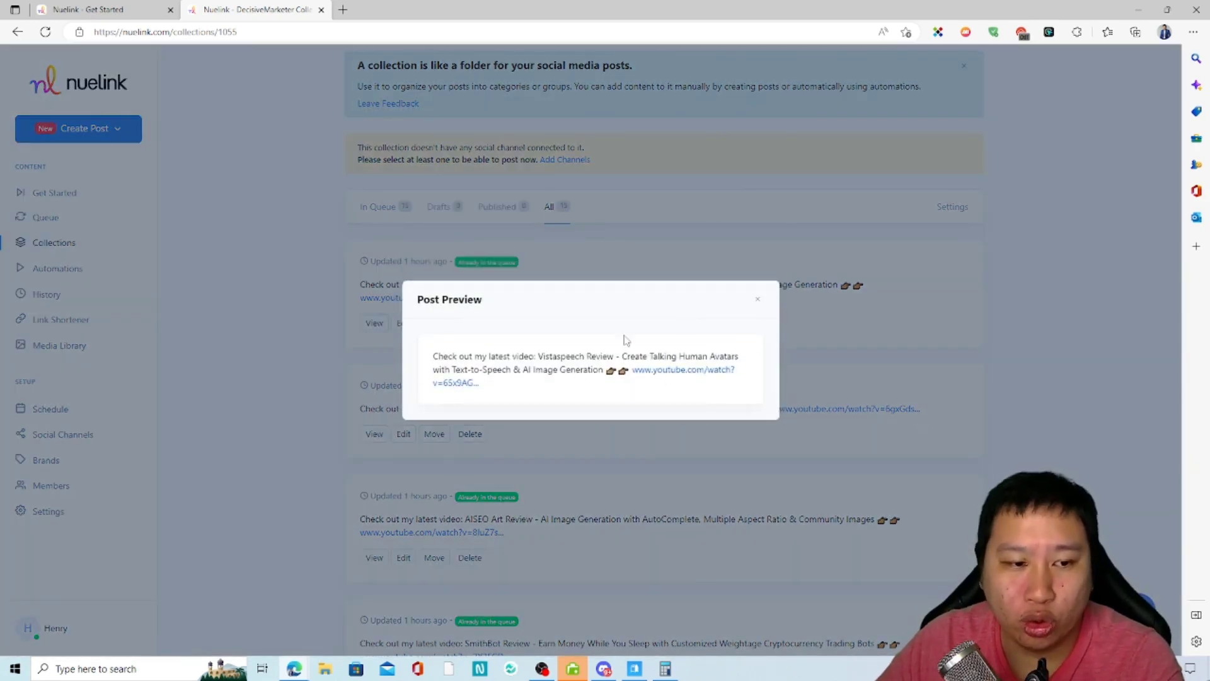
left_click(754, 302)
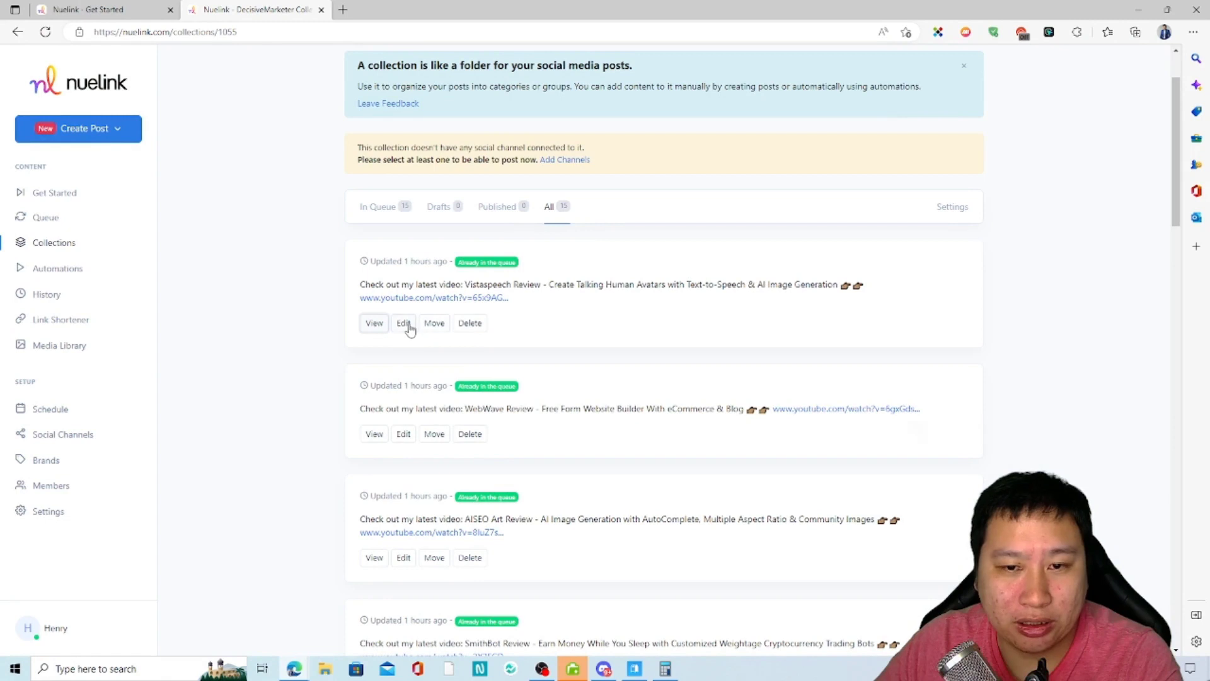
left_click(404, 325)
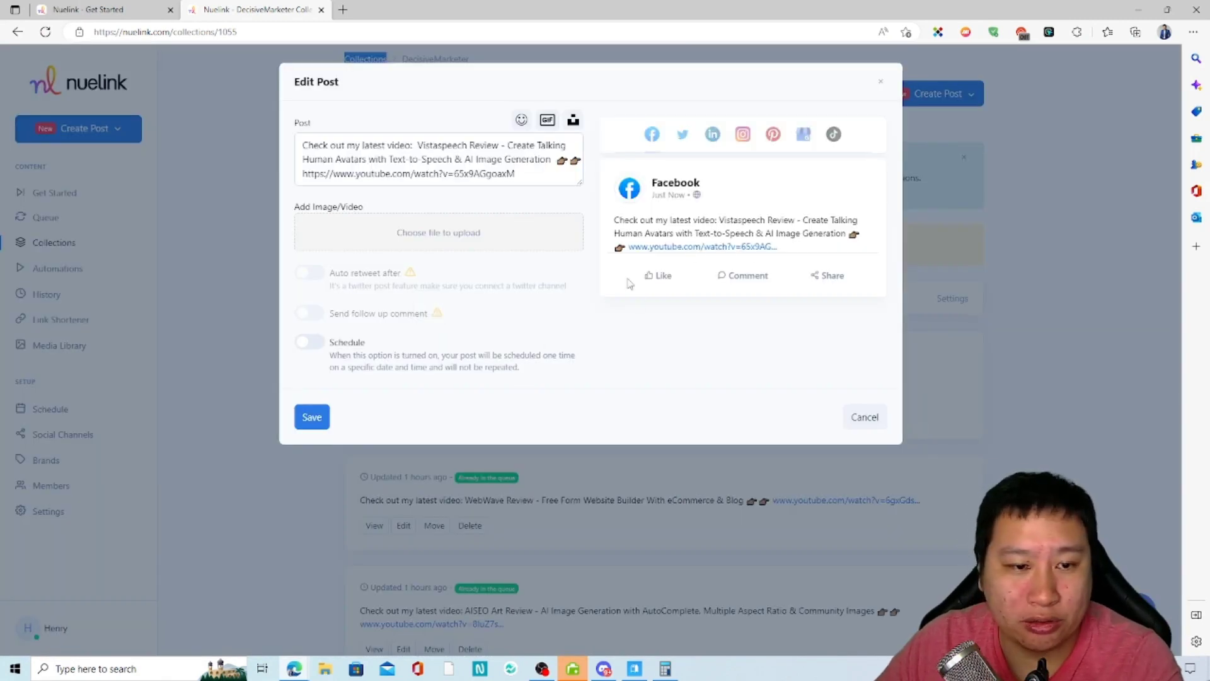
Check the social channel previews of the Vistaspeech Review post, close its editor without saving and dismiss the desktop notification.
left_click(690, 136)
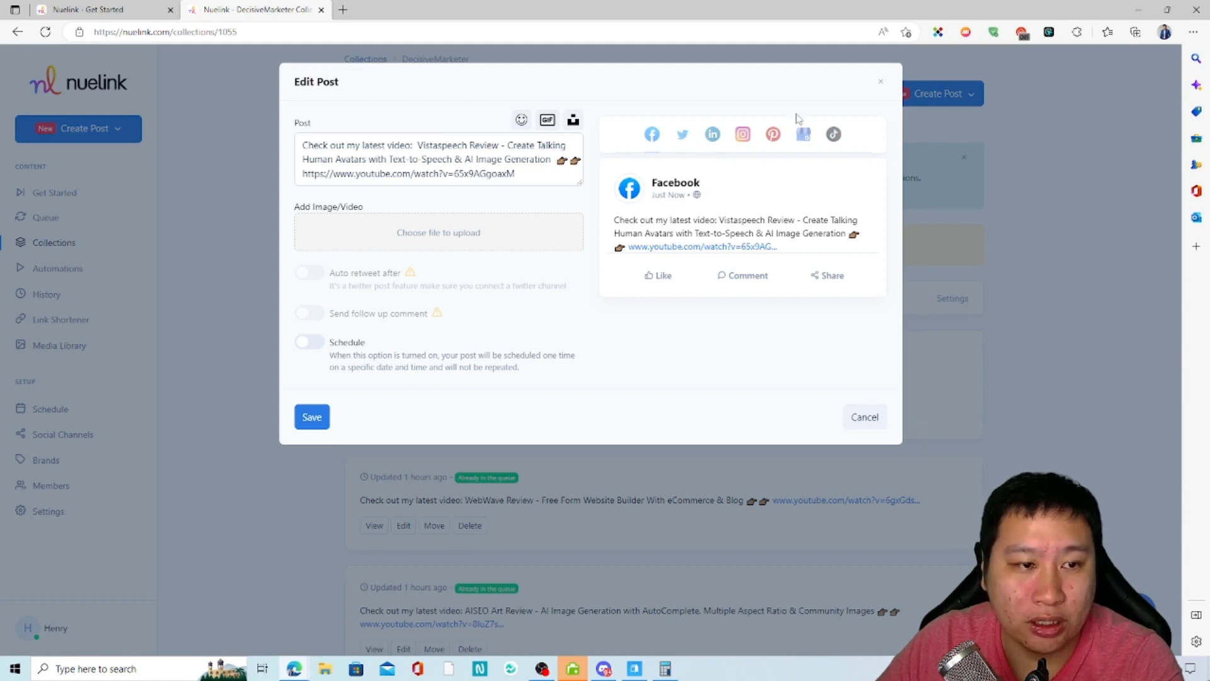
left_click(882, 82)
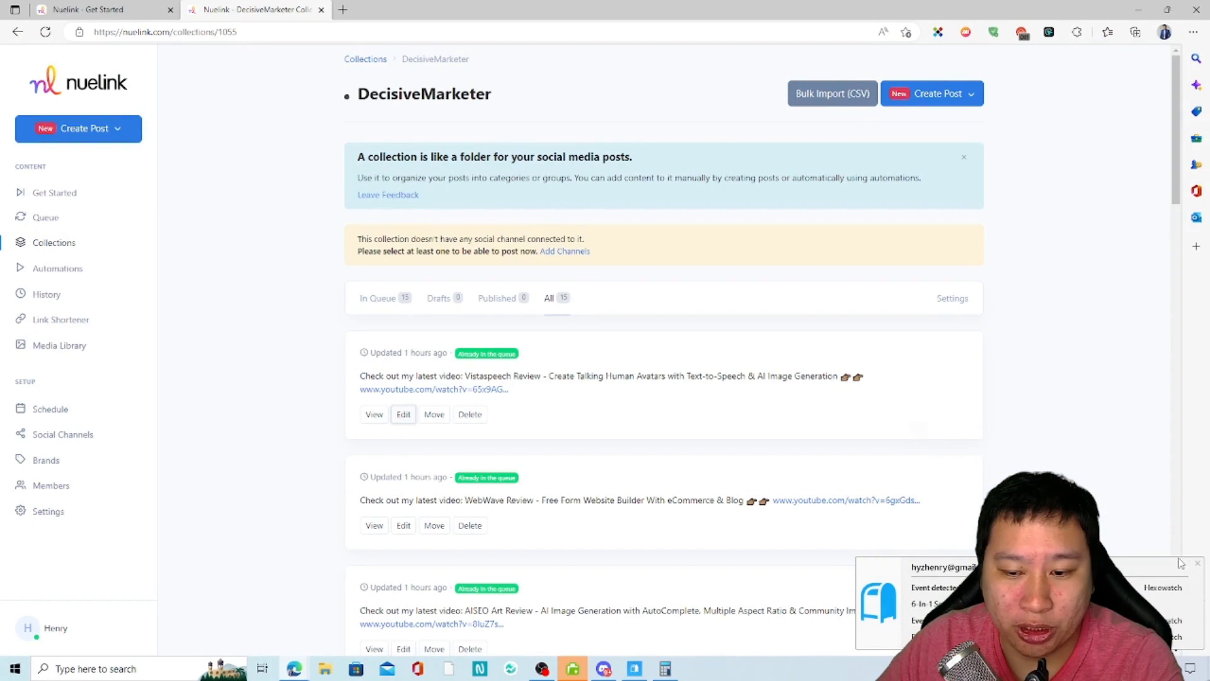
left_click(1198, 563)
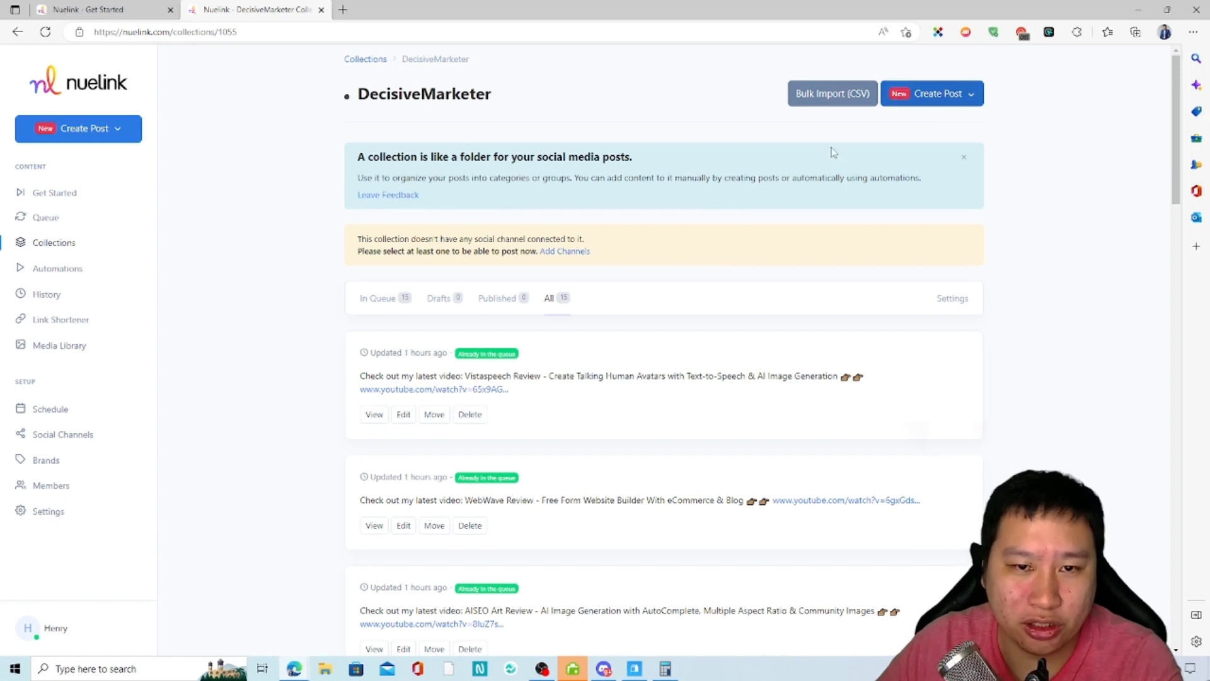
Browse the automation types on the automations page, inspect the WordPress automation setup and close it without adding it.
left_click(53, 267)
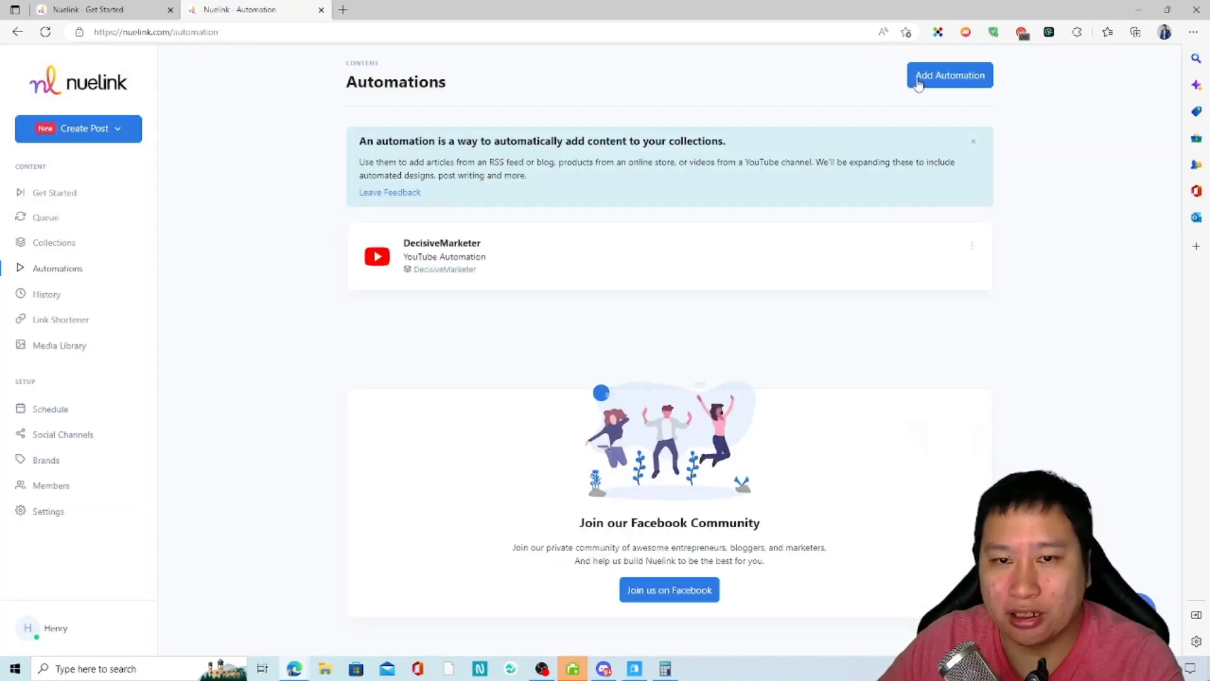
left_click(918, 82)
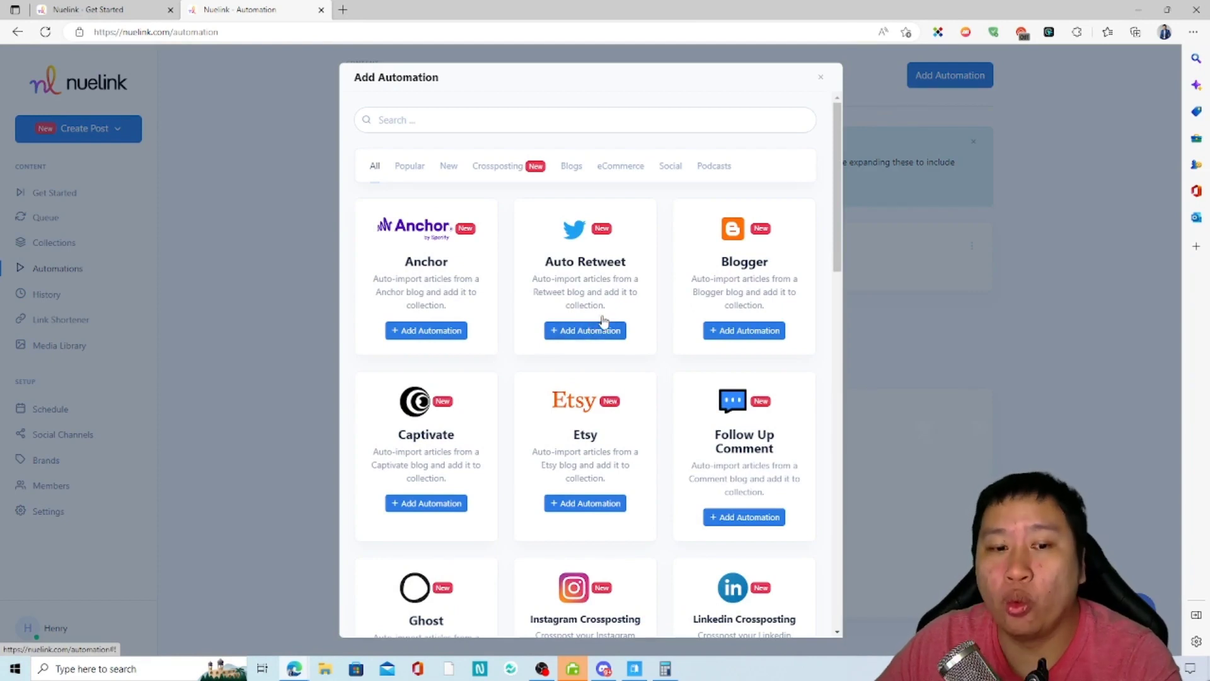
scroll(603, 321, "down", 15)
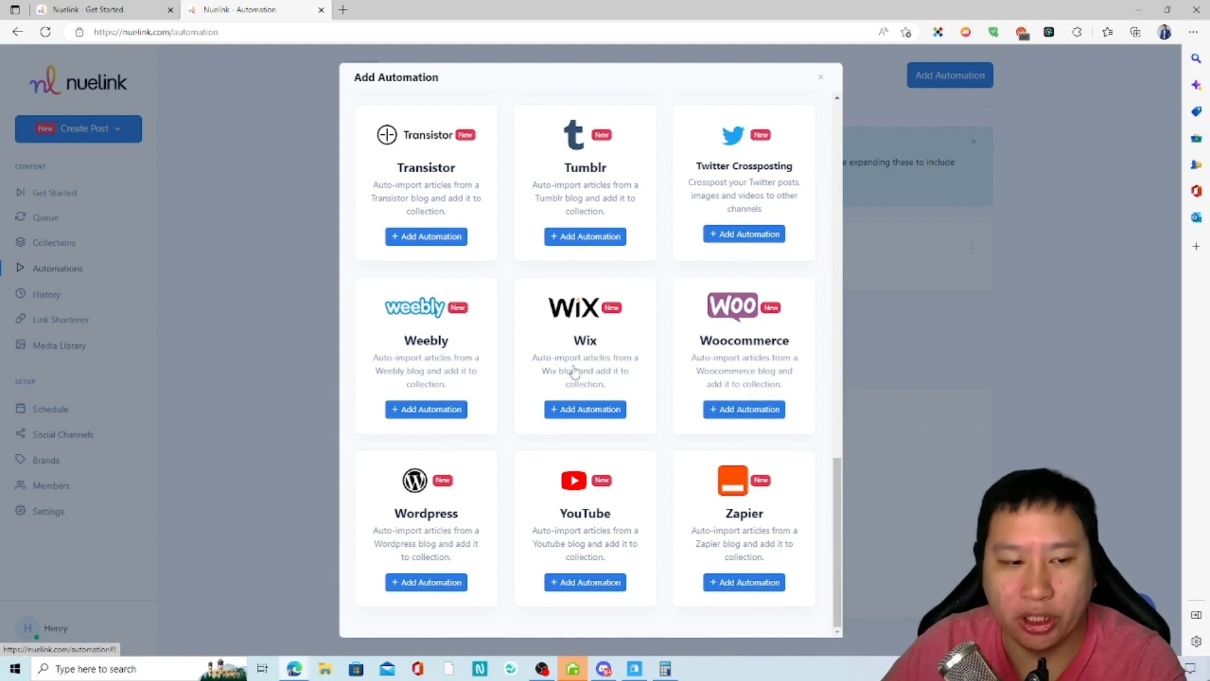
scroll(592, 353, "up", 15)
scroll(588, 361, "up", 3)
scroll(576, 354, "down", 15)
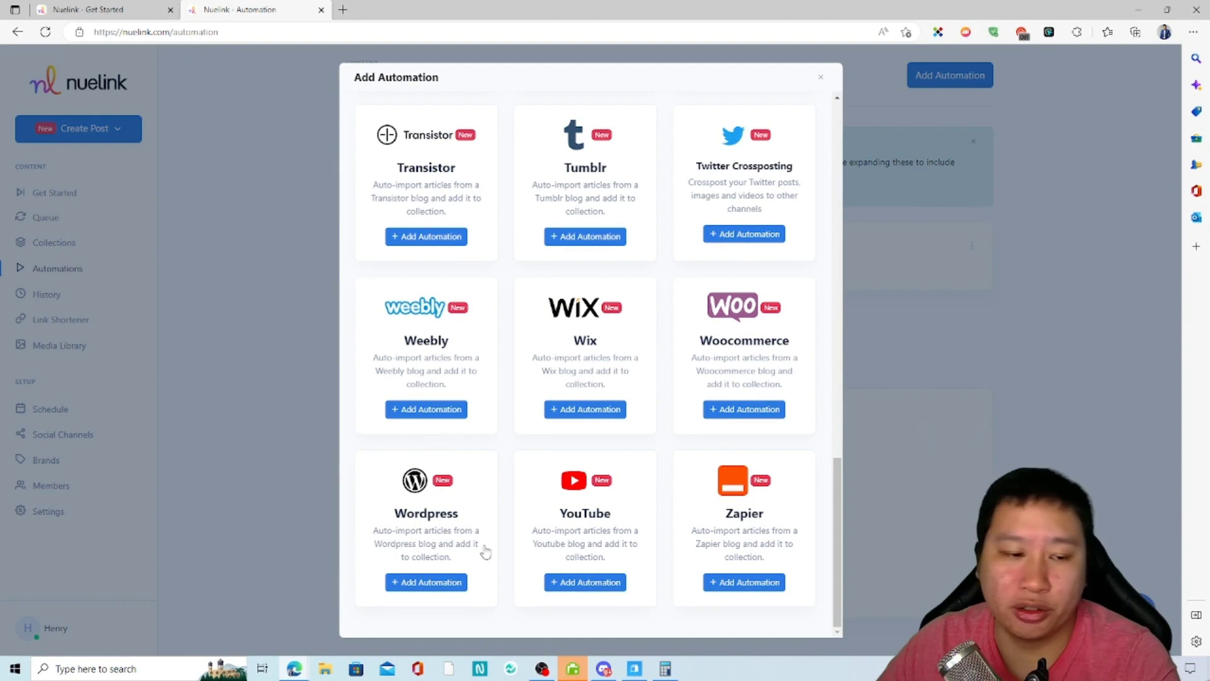
left_click(426, 582)
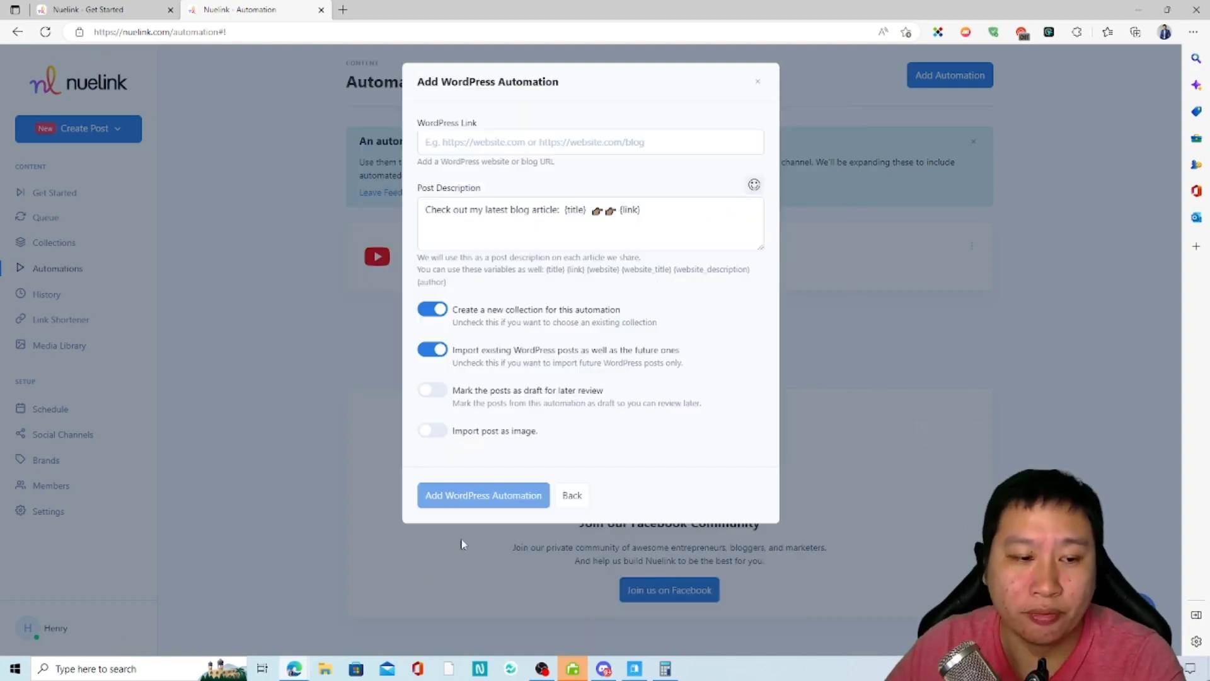
left_click(758, 86)
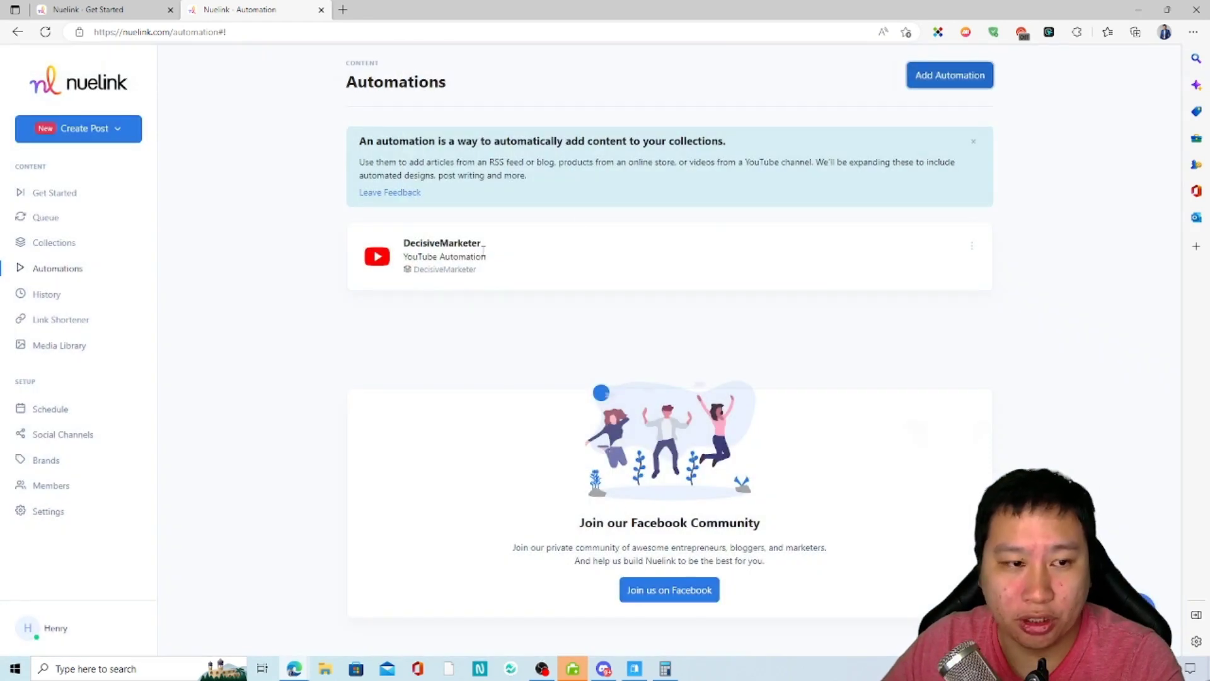
Look through the full list of available automations, from Anchor and crossposting to Woocommerce and Zapier, and close it without adding any.
left_click(946, 77)
scroll(613, 484, "down", 8)
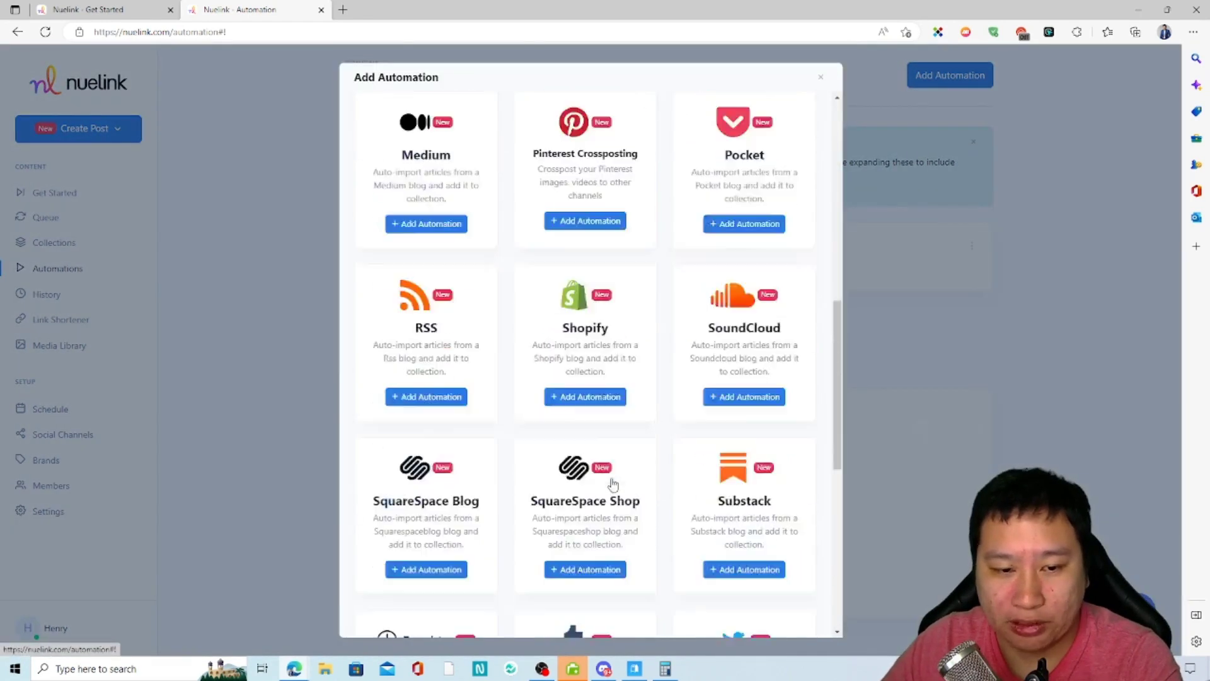
scroll(613, 484, "down", 8)
scroll(612, 484, "up", 10)
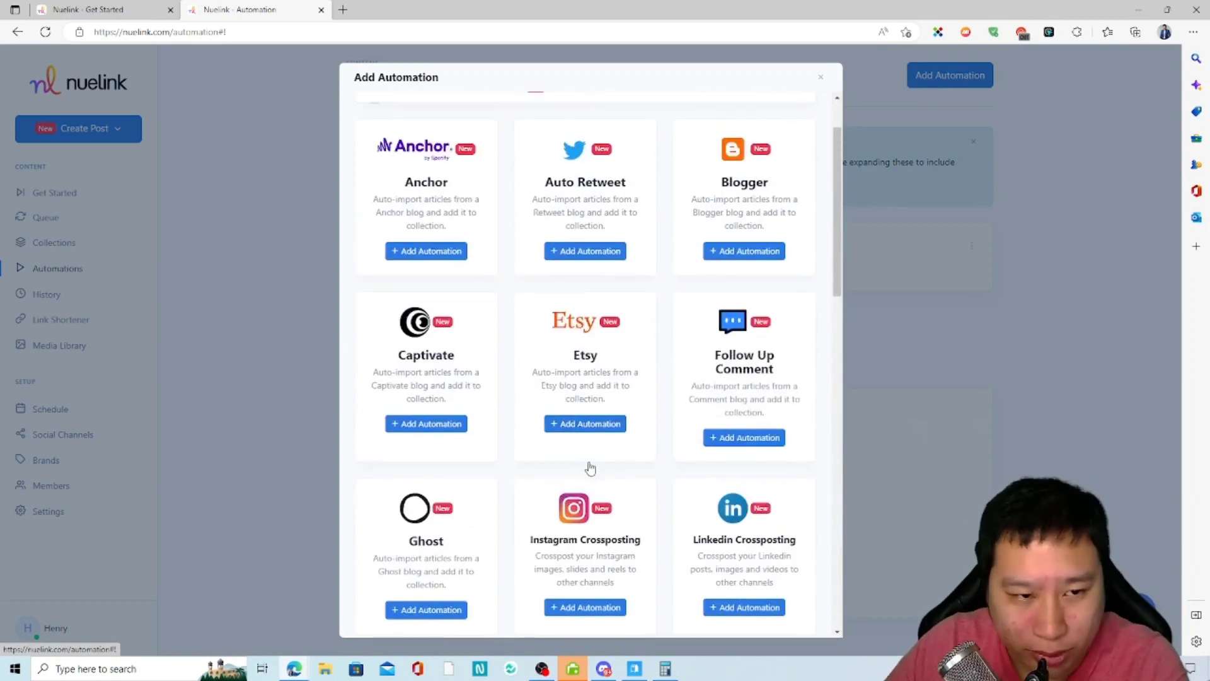
scroll(486, 444, "up", 2)
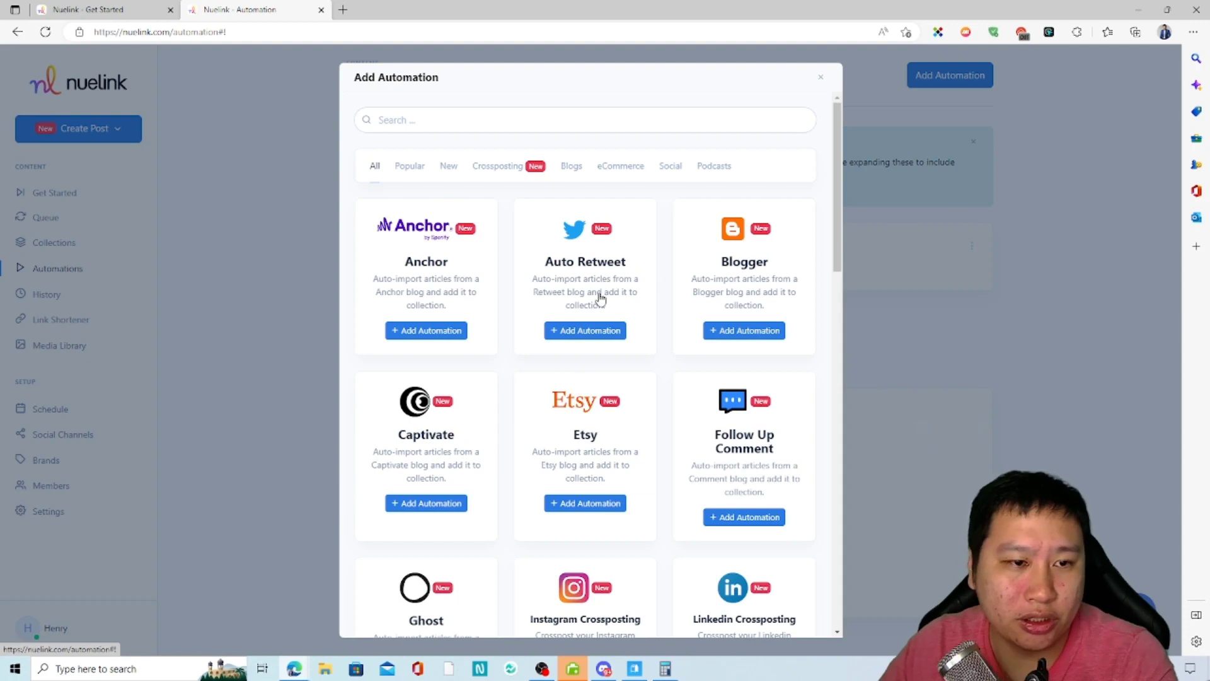
scroll(646, 319, "down", 6)
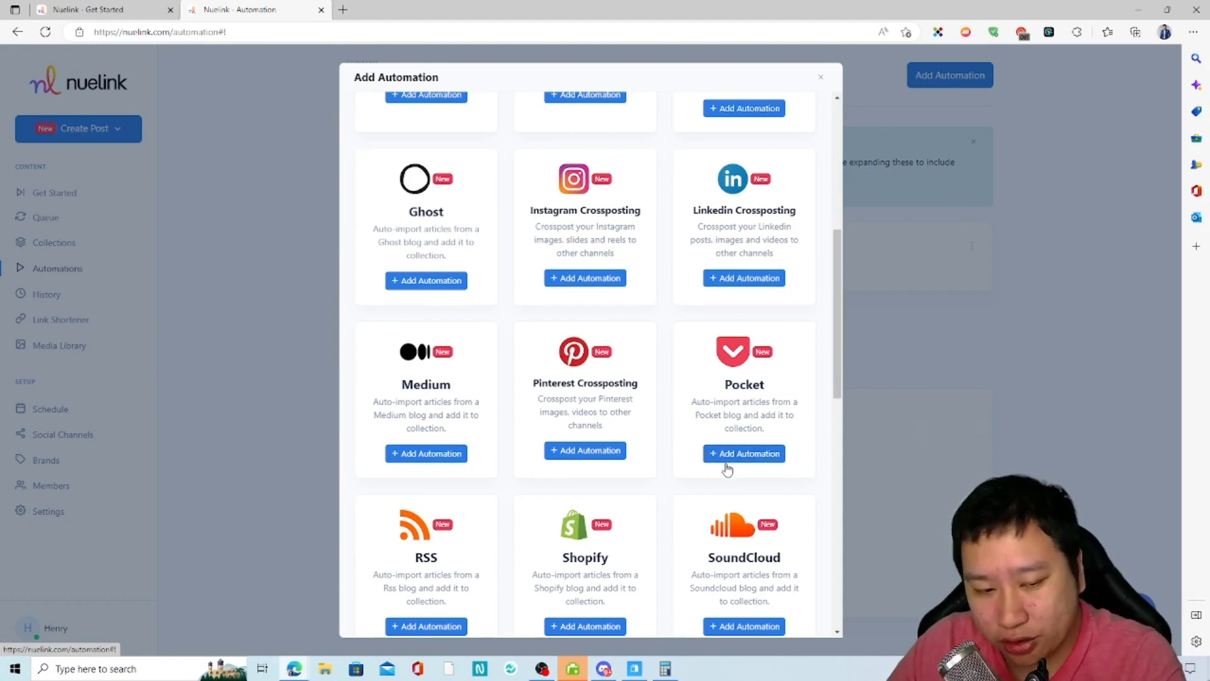
scroll(727, 469, "down", 4)
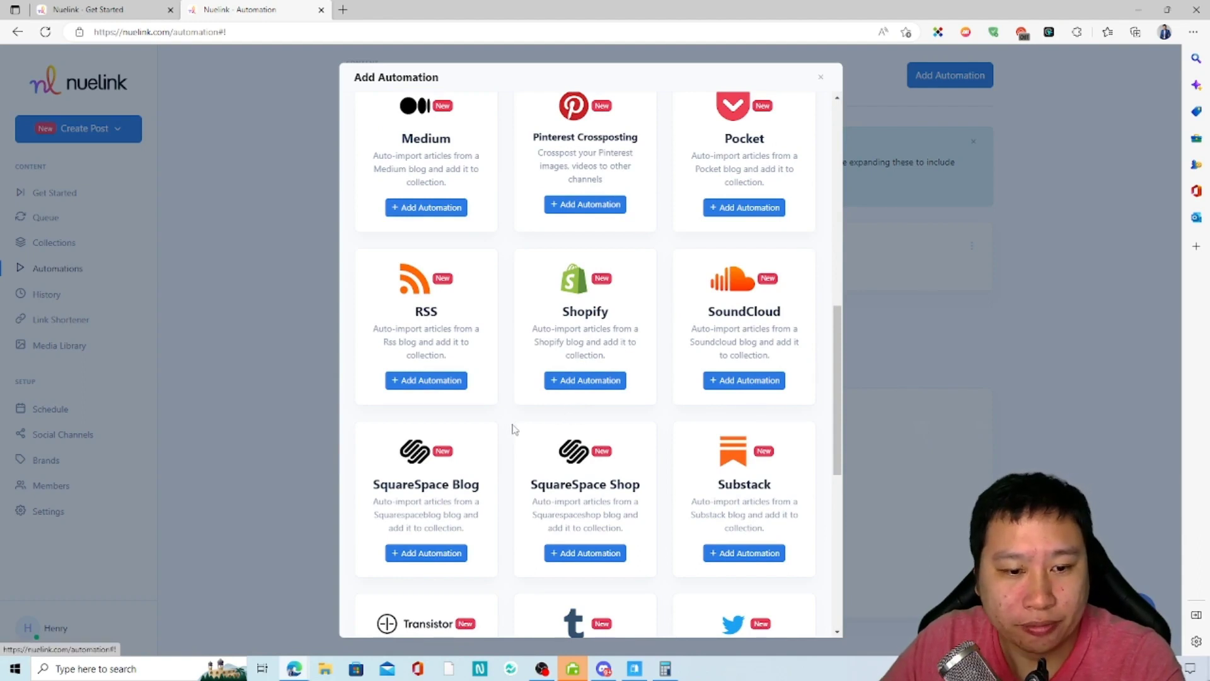
scroll(621, 504, "down", 3)
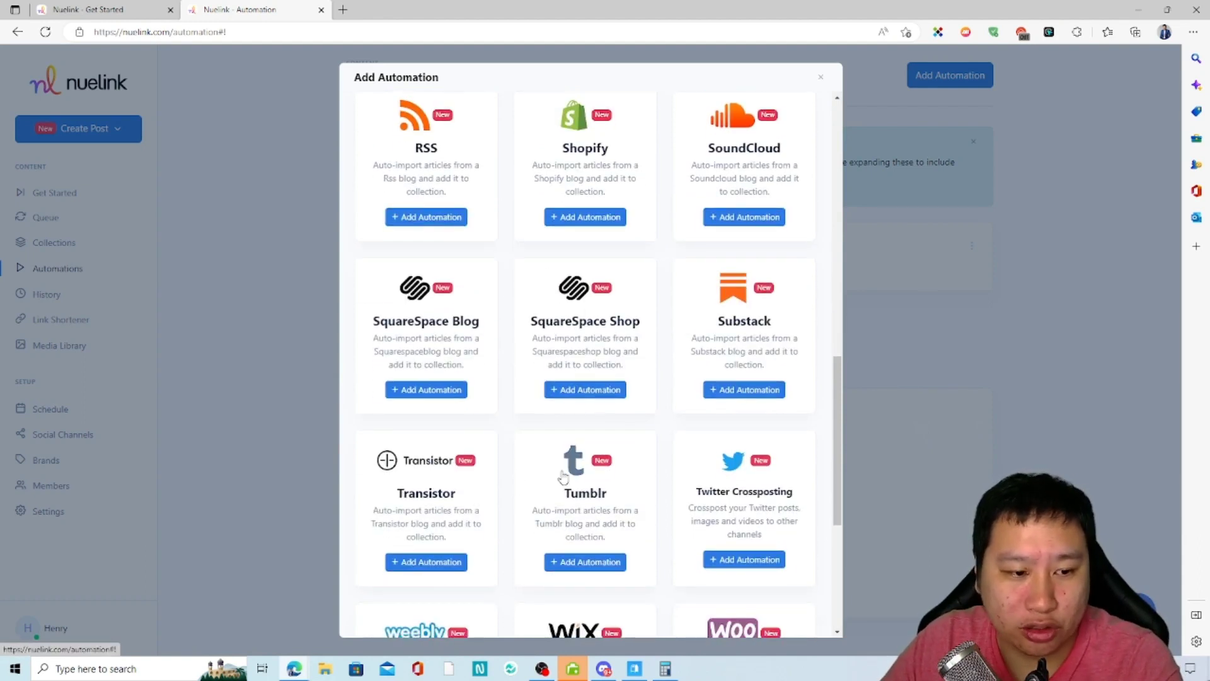
scroll(563, 477, "down", 5)
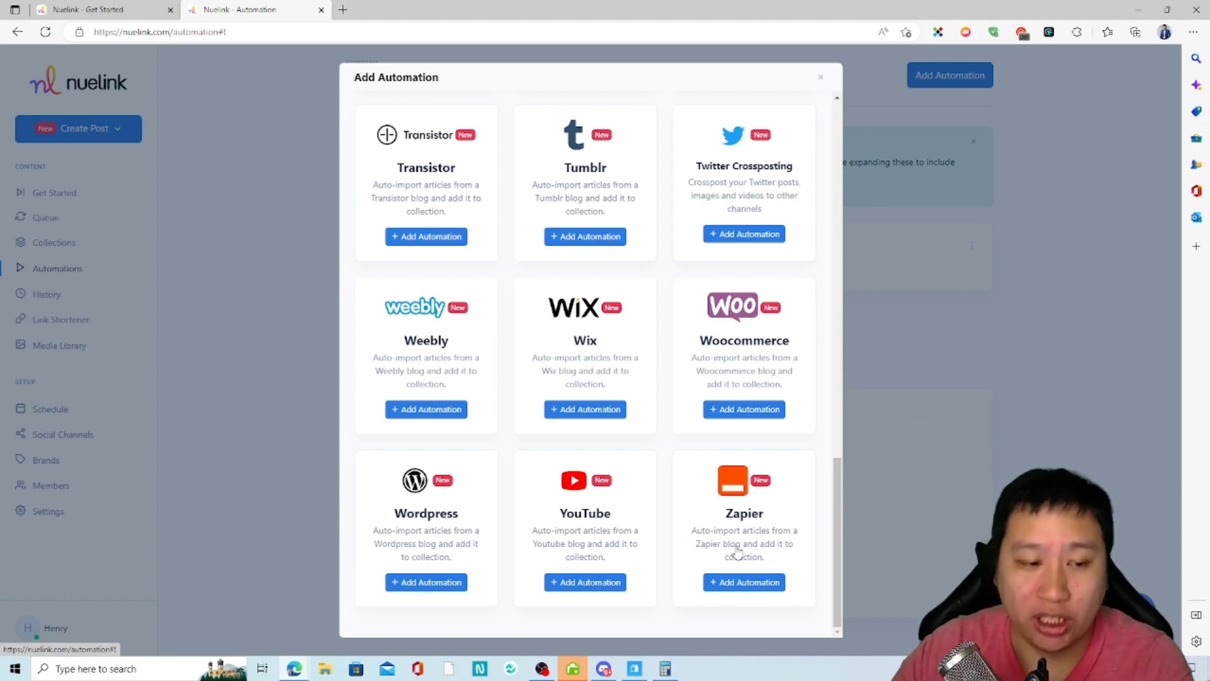
scroll(733, 517, "up", 3)
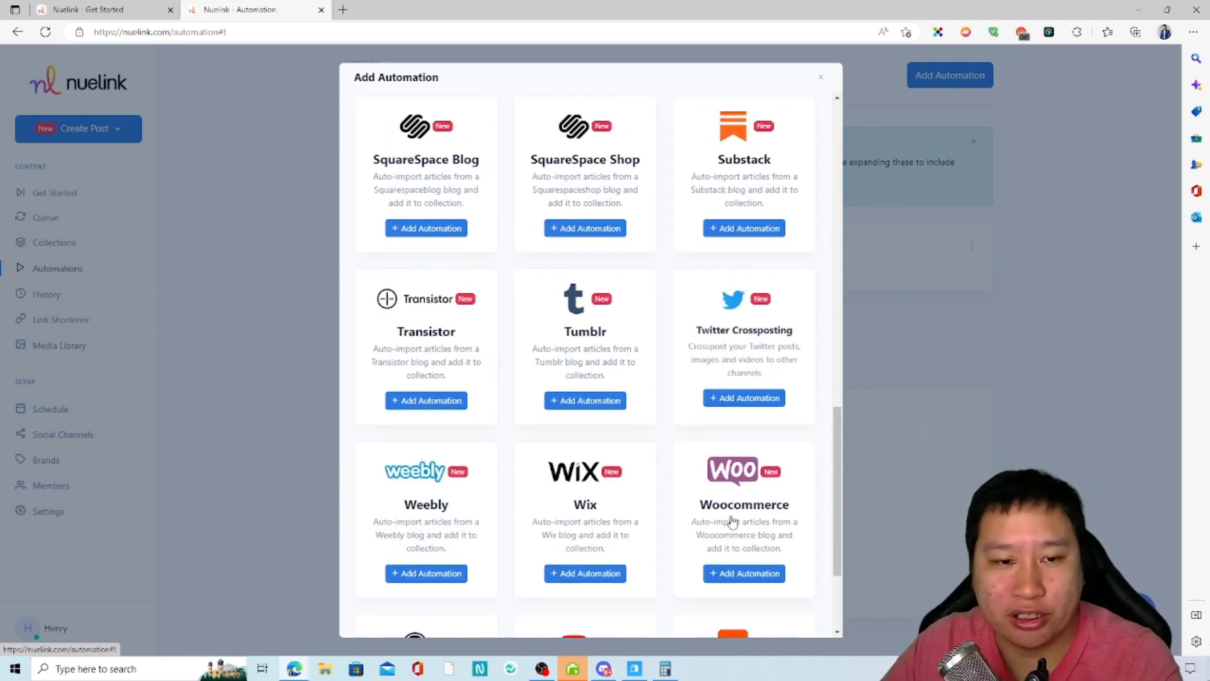
scroll(717, 506, "up", 15)
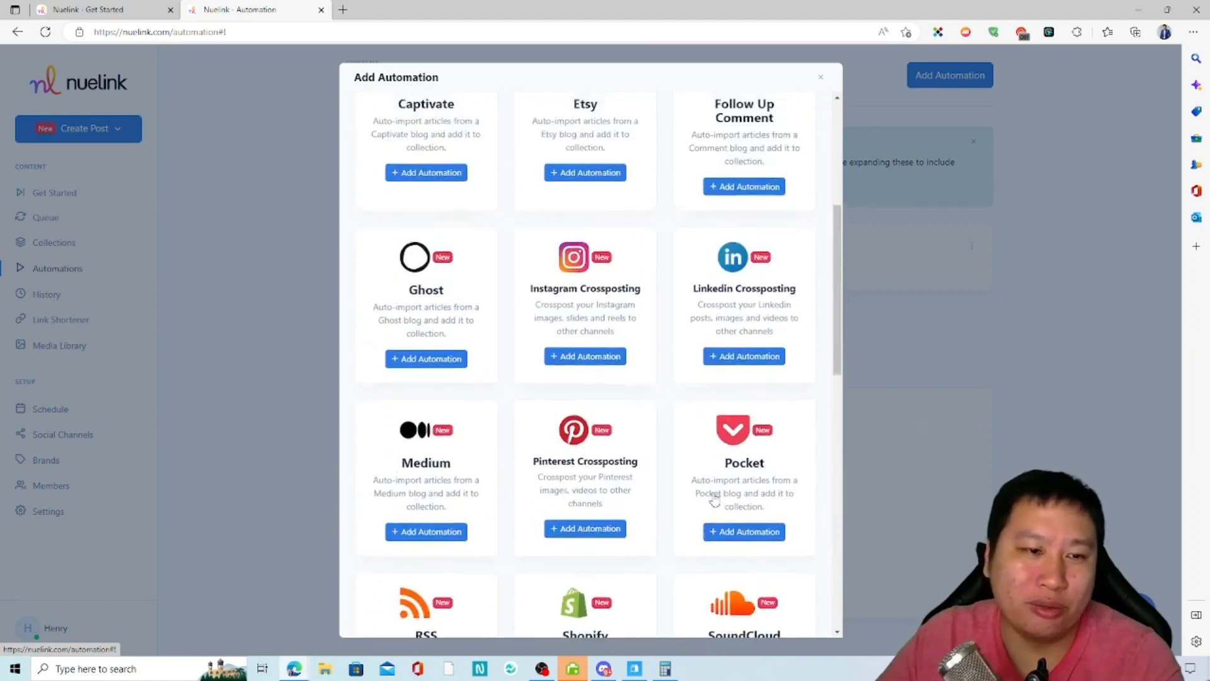
scroll(693, 467, "down", 2)
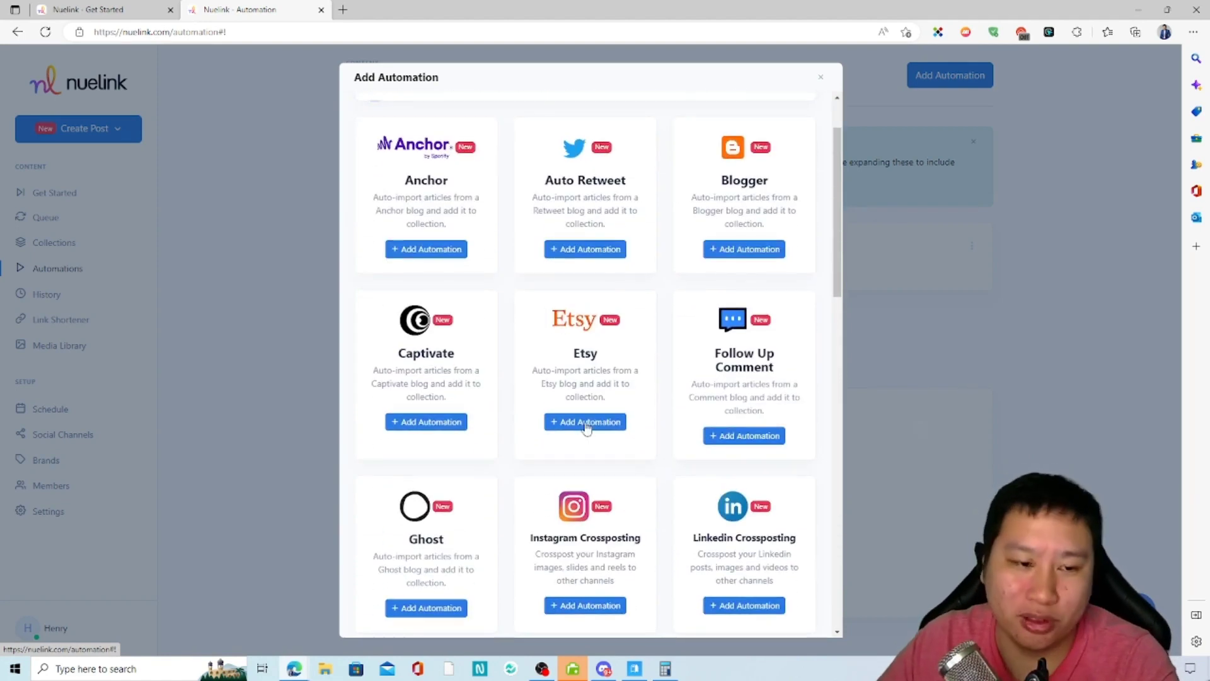
scroll(665, 290, "down", 20)
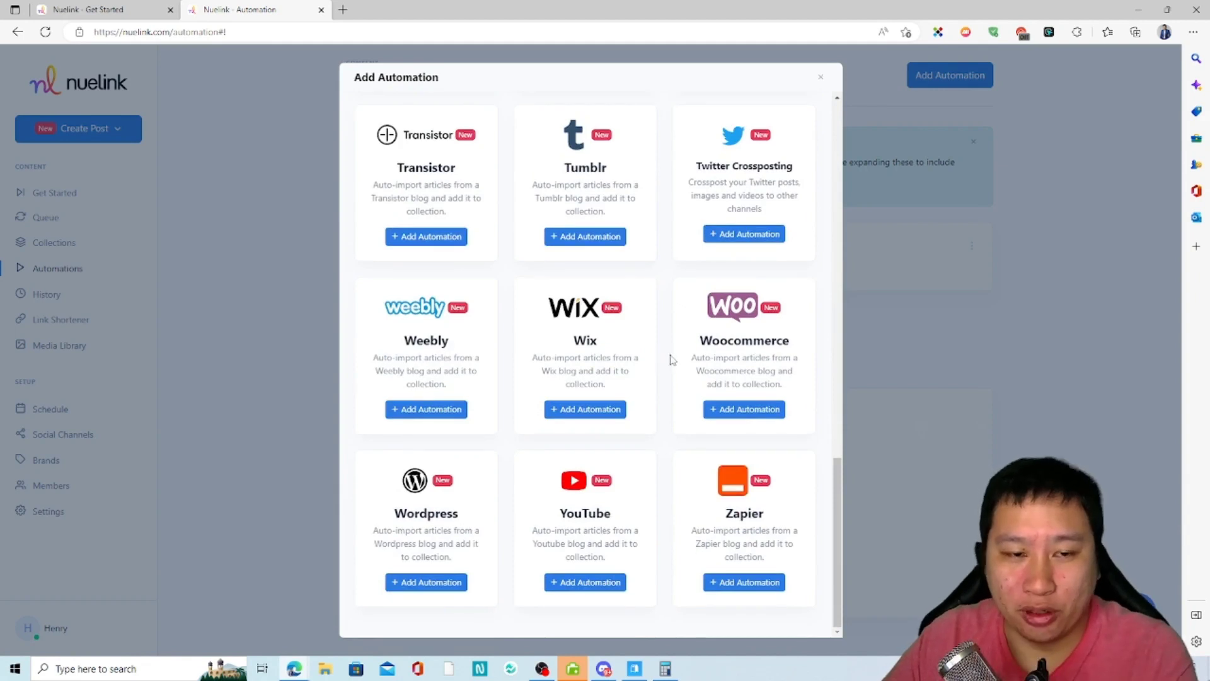
scroll(668, 359, "up", 20)
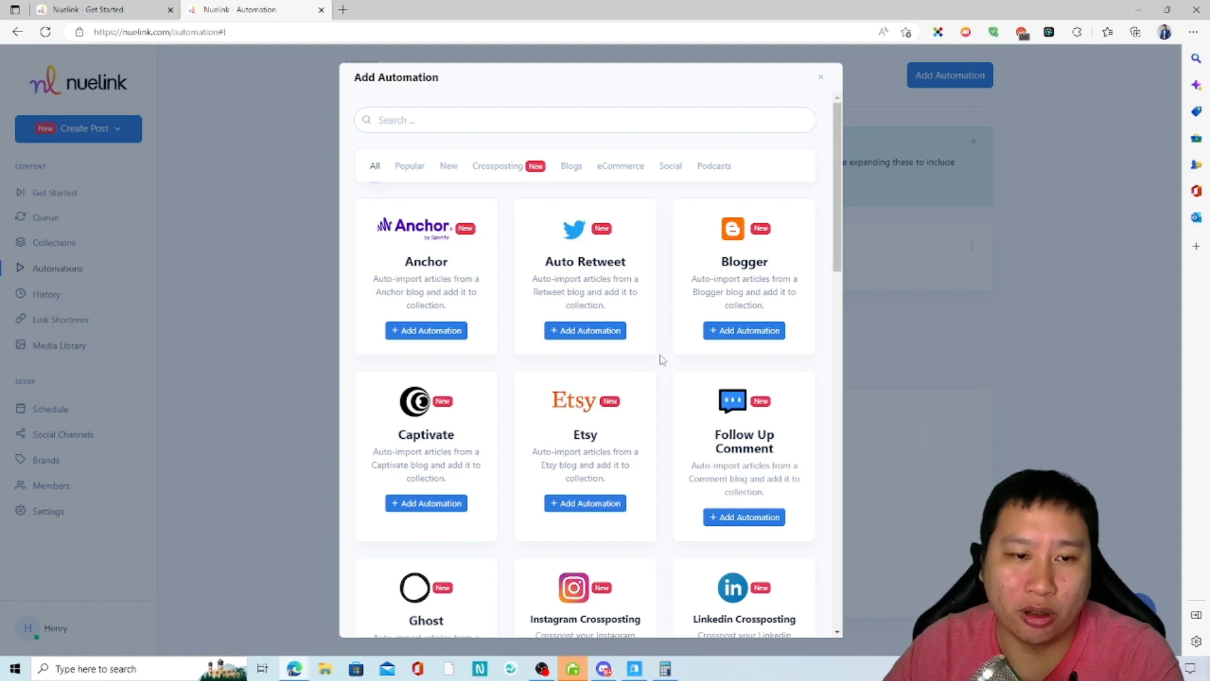
scroll(574, 372, "down", 15)
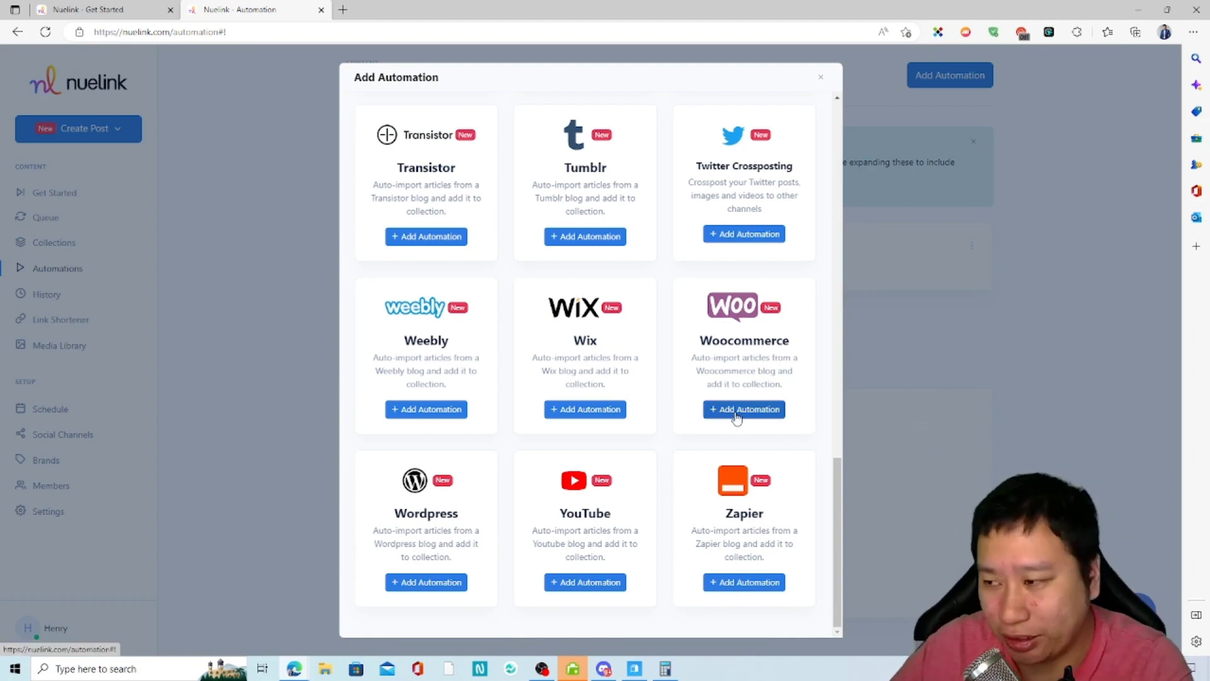
scroll(624, 429, "up", 15)
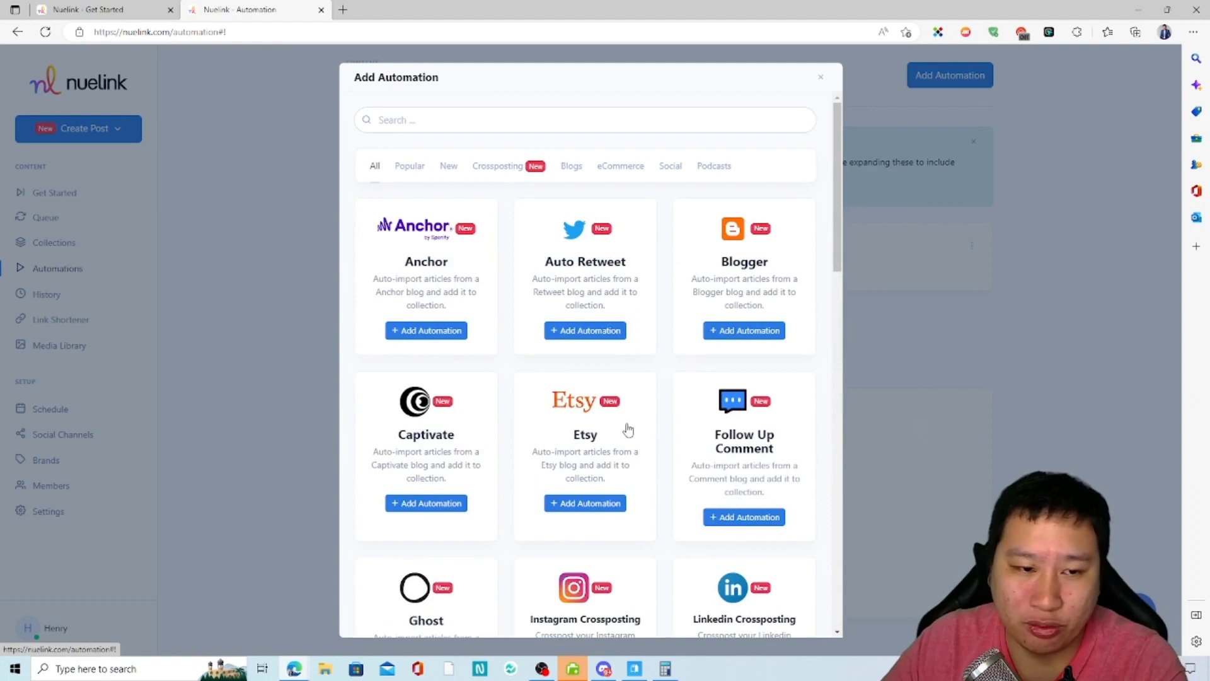
left_click(822, 80)
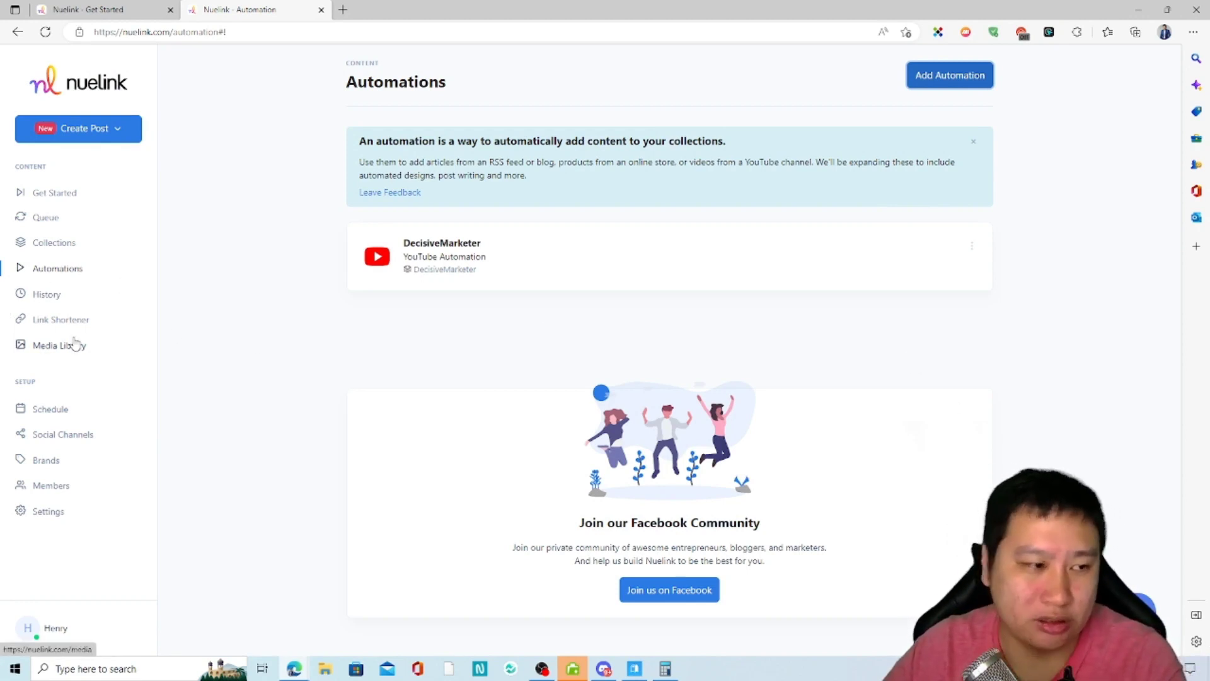
Review the Link Shortener page, its option for applying short URLs to existing posts and its example link, leaving the shortener off.
left_click(57, 322)
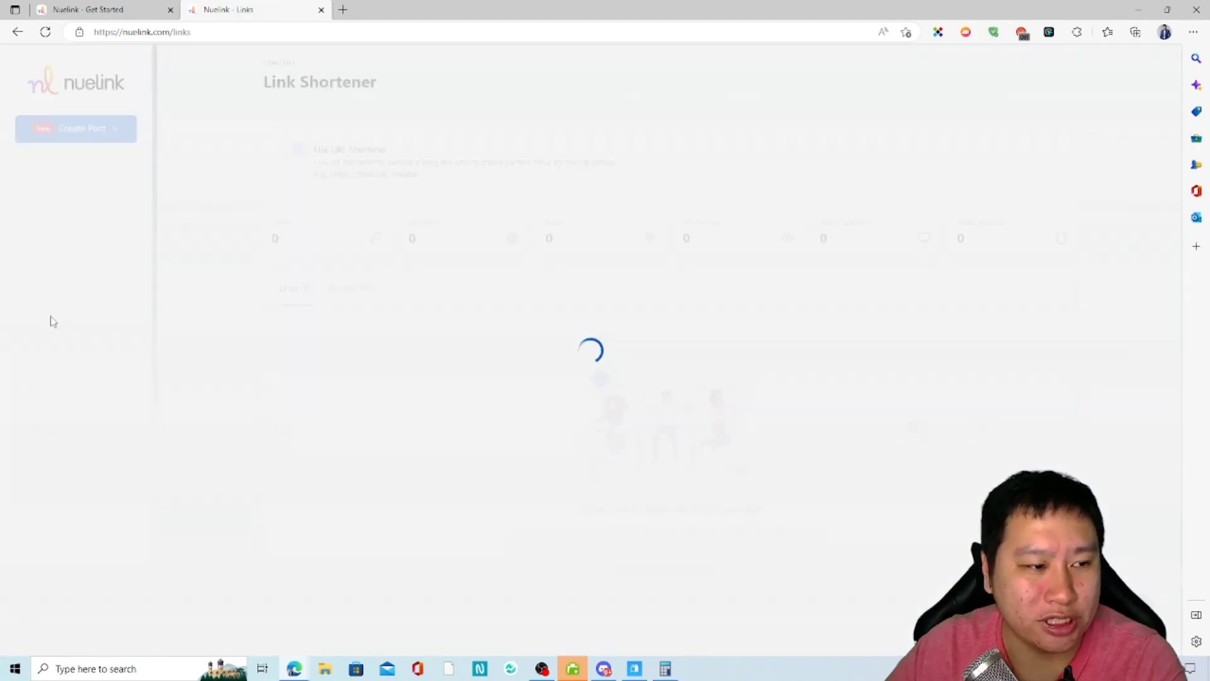
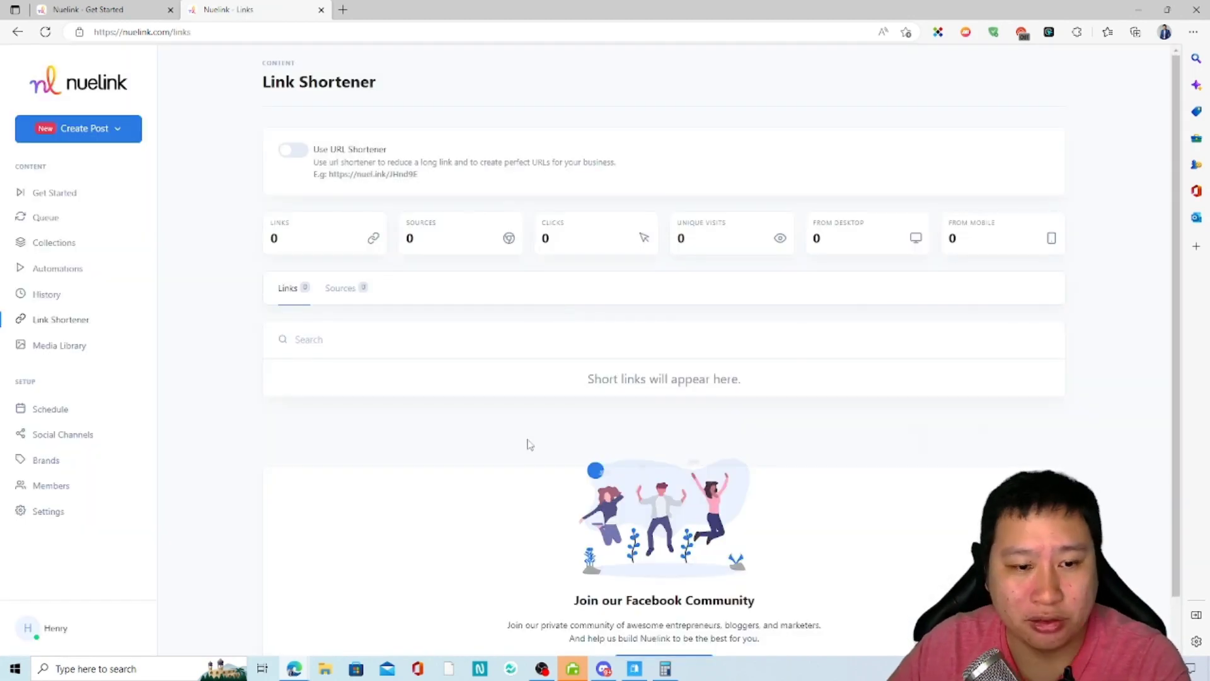
scroll(449, 433, "down", 1)
scroll(487, 436, "up", 1)
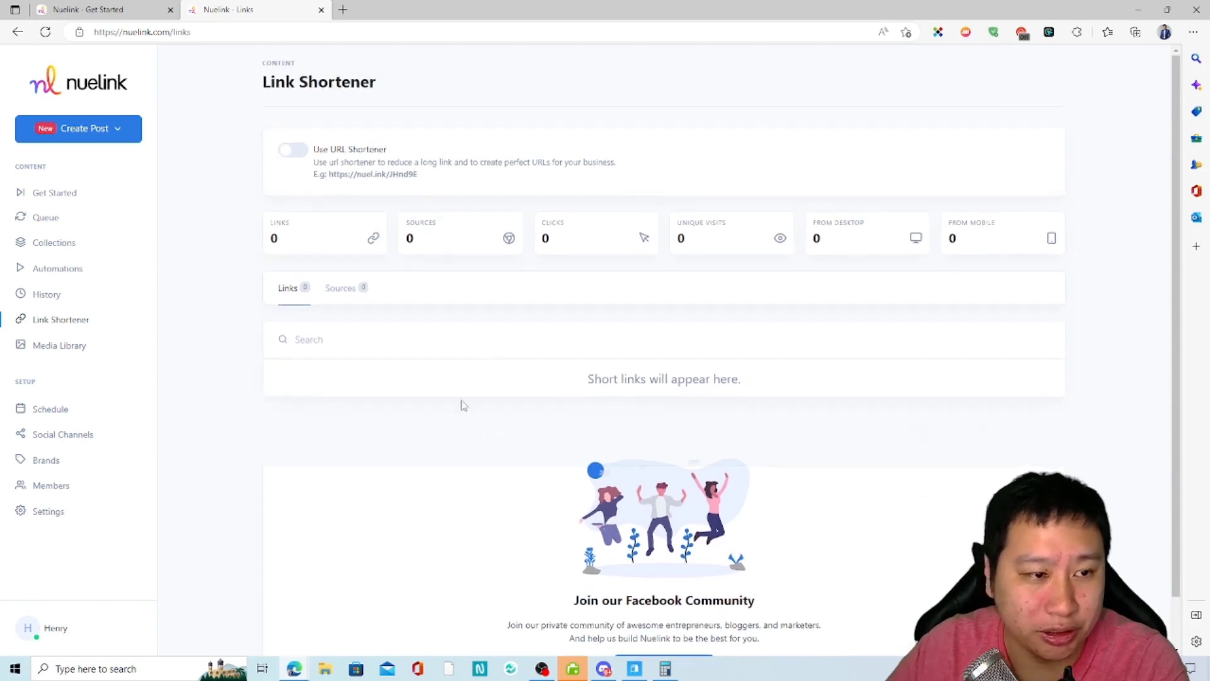
left_click(292, 152)
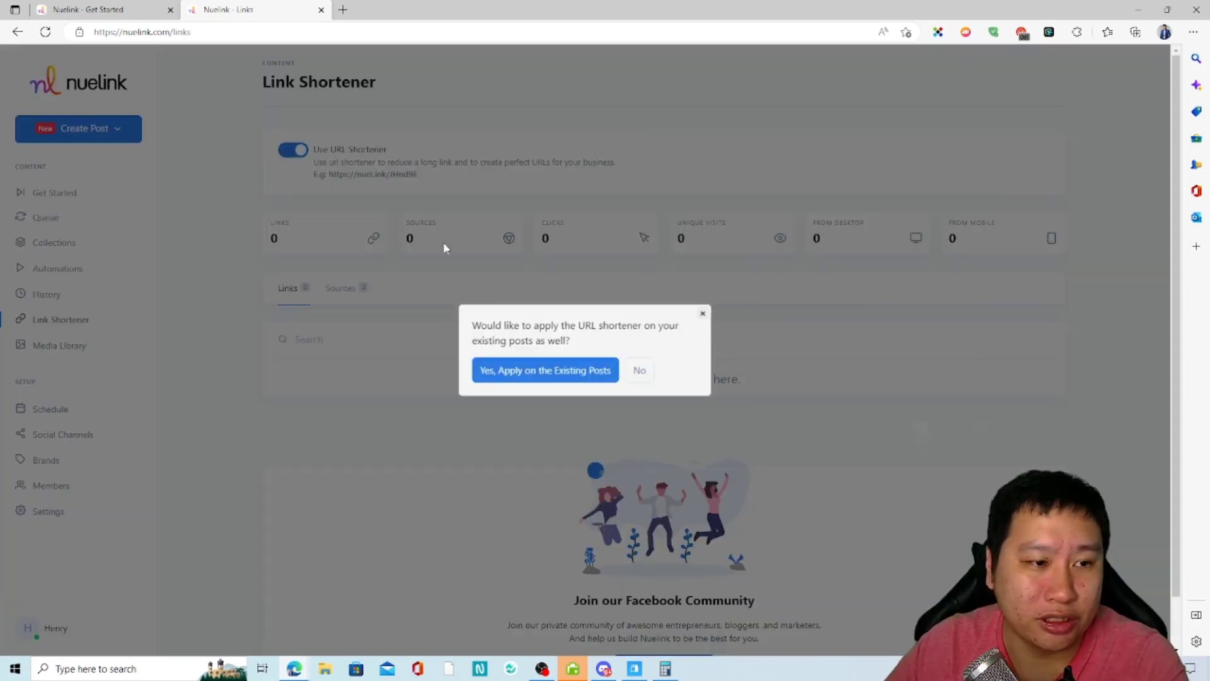
left_click(701, 316)
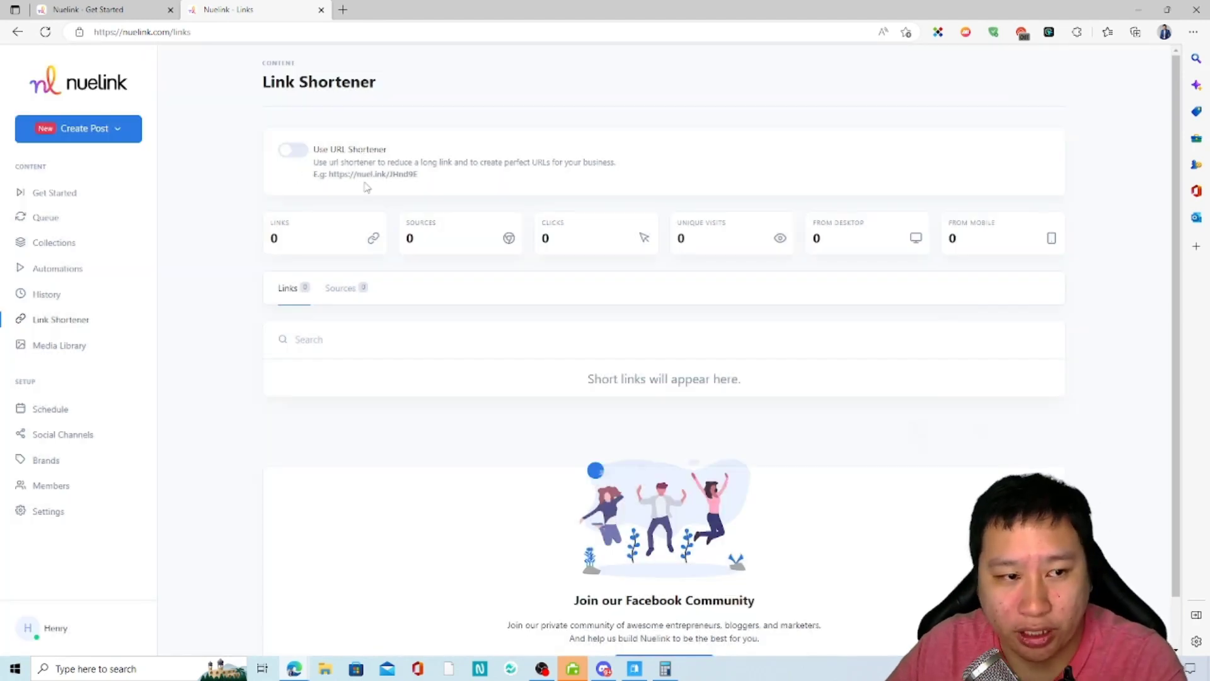
mouse_move(329, 174)
left_mouse_down()
mouse_move(389, 187)
mouse_move(437, 156)
left_mouse_up()
left_click(431, 181)
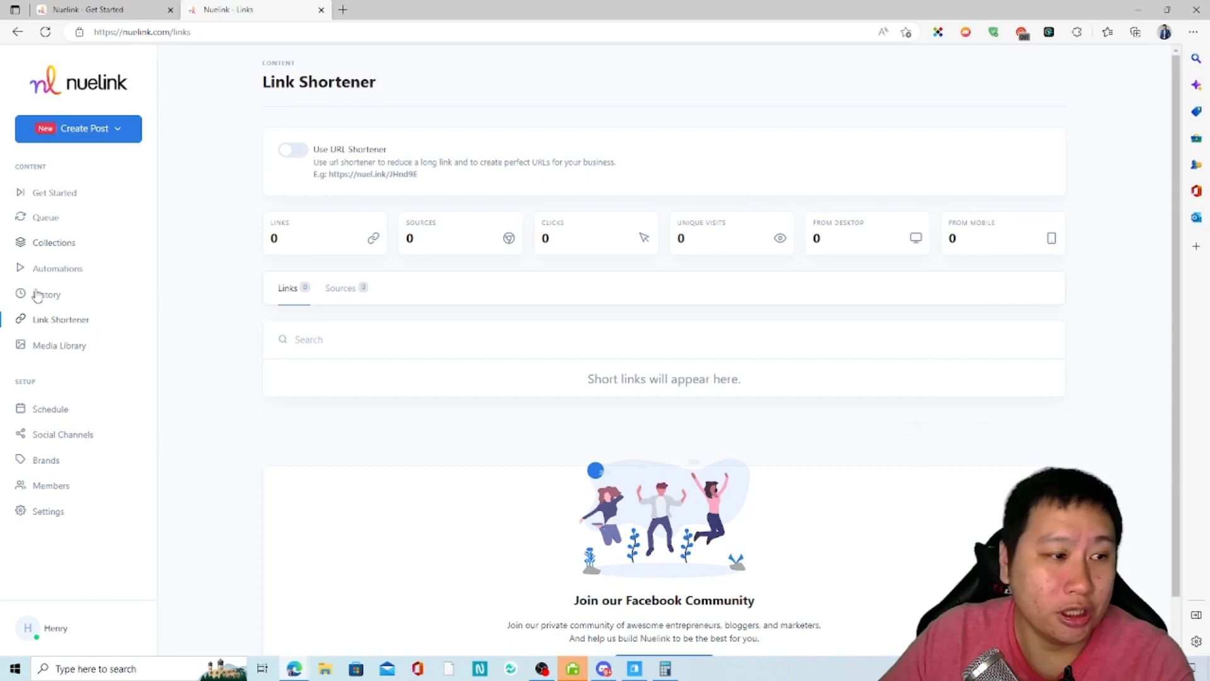
Look through the scheduled posts in the queue, preview the Guinness Book of World Records post and close the preview.
left_click(54, 219)
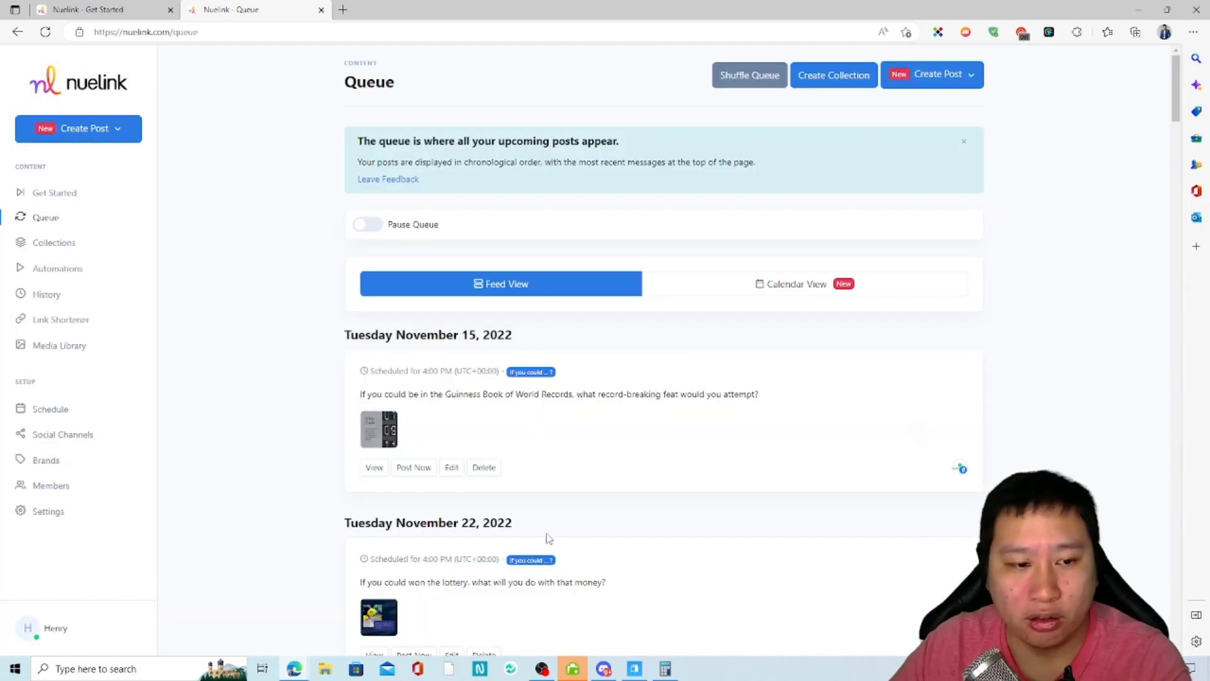
scroll(403, 492, "down", 5)
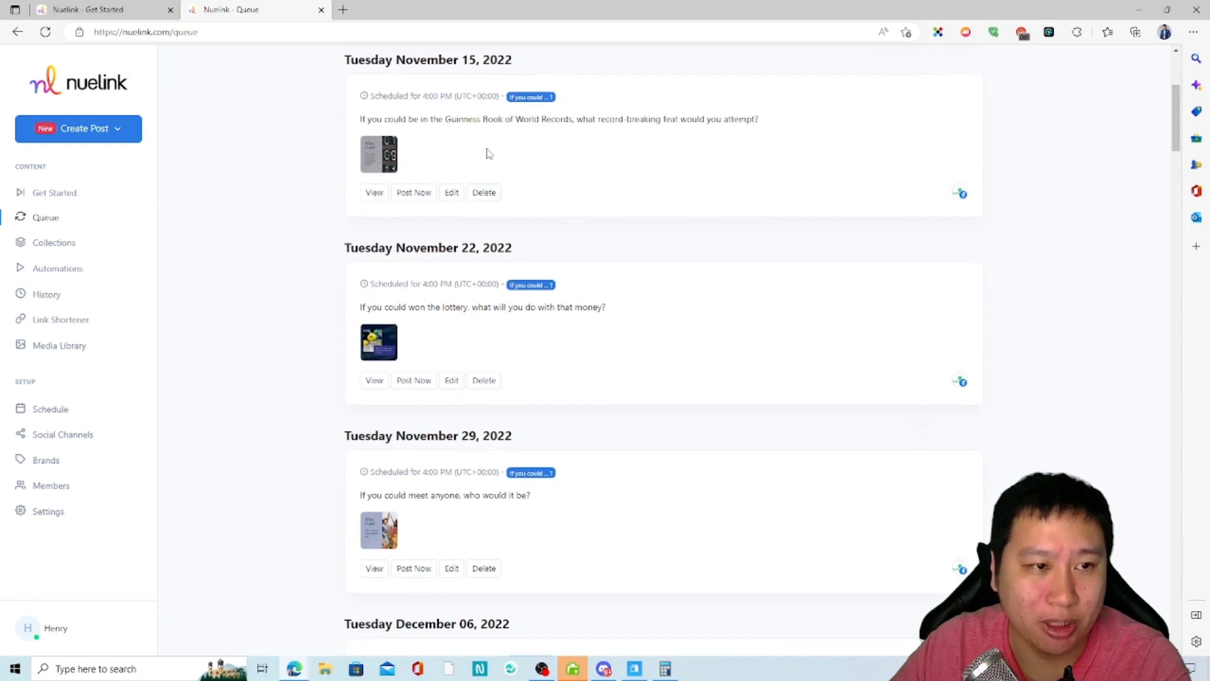
scroll(448, 403, "up", 5)
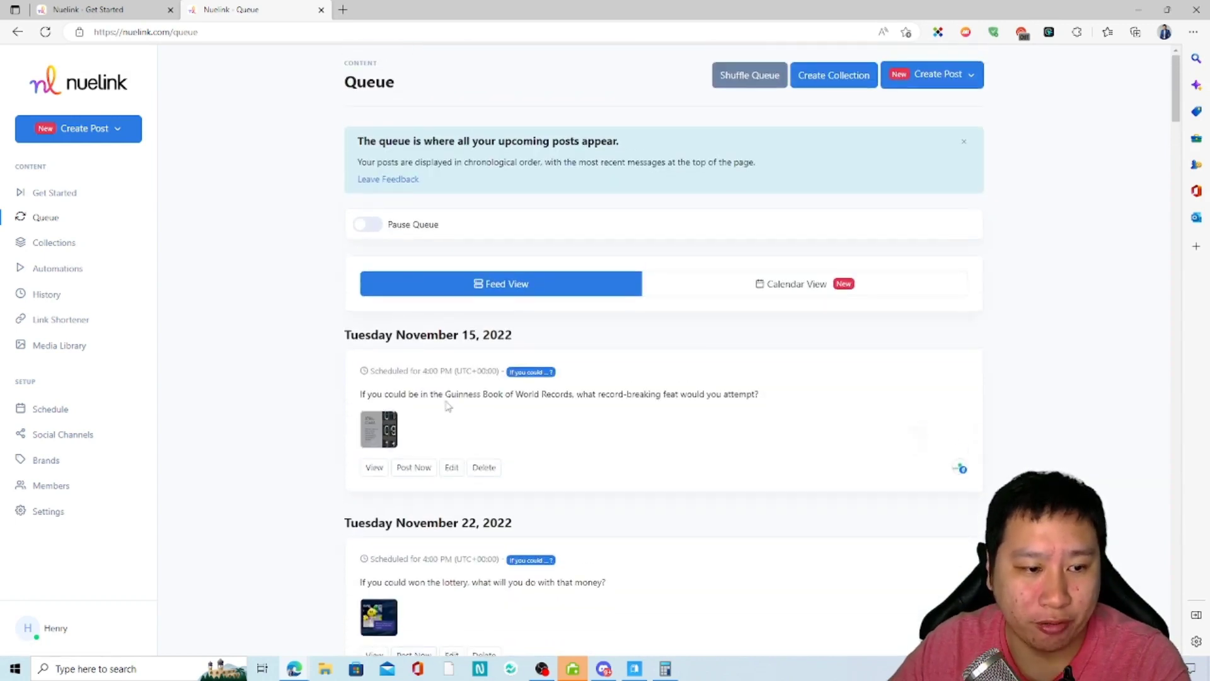
left_click(379, 429)
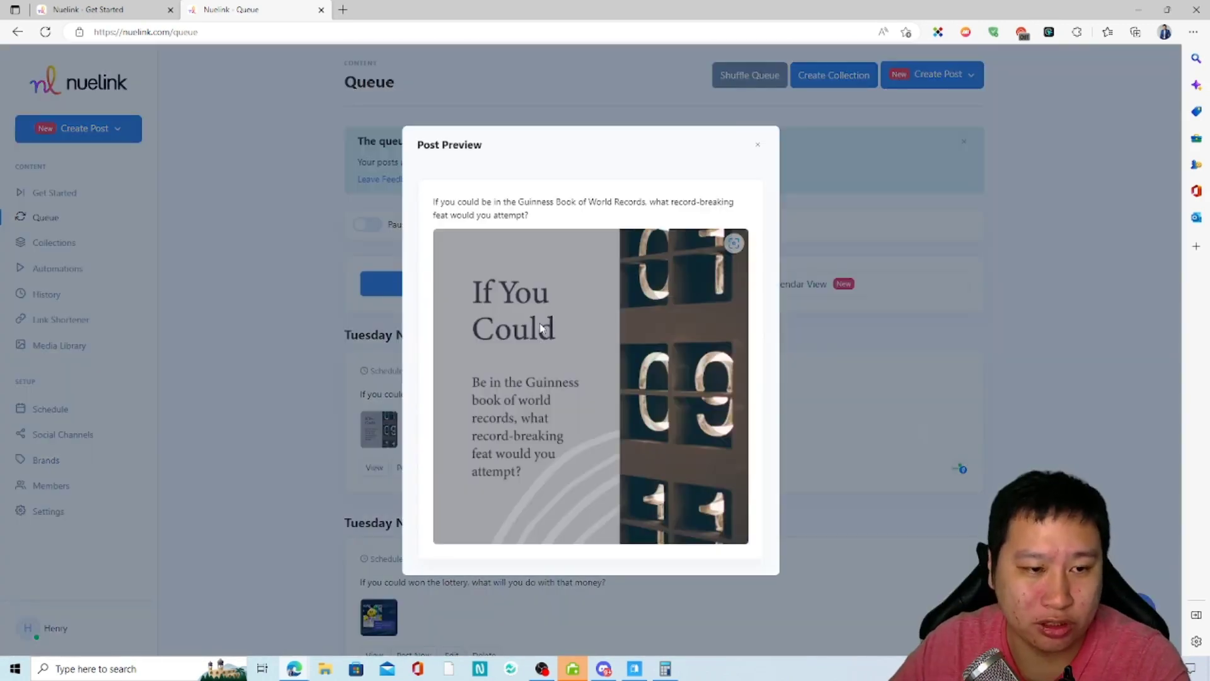
left_click(756, 146)
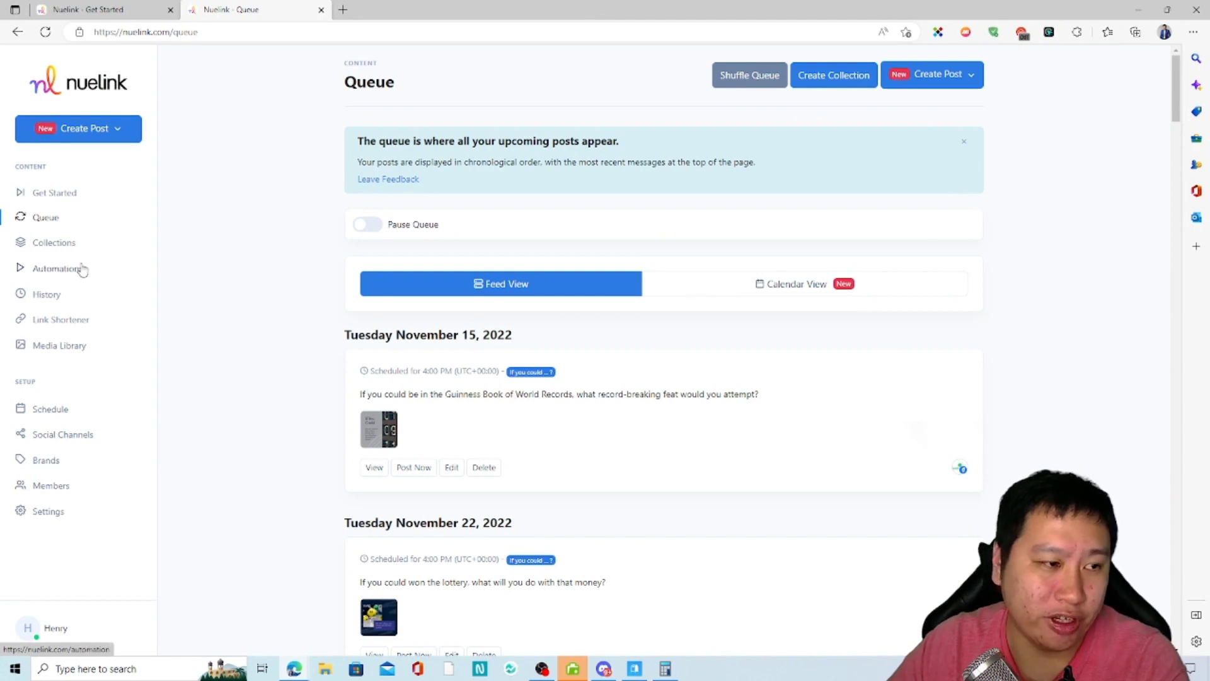
Look through the Get Started page, from the setup checklist and quick actions to the resources at its end.
left_click(80, 201)
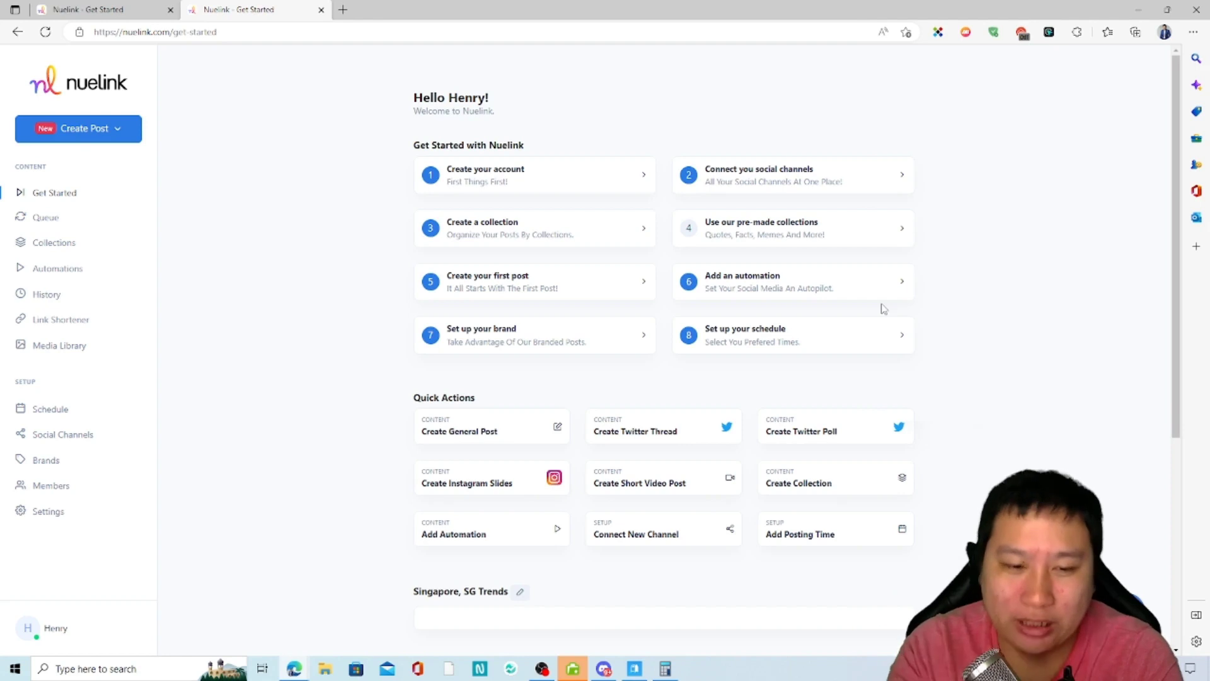
scroll(776, 445, "down", 5)
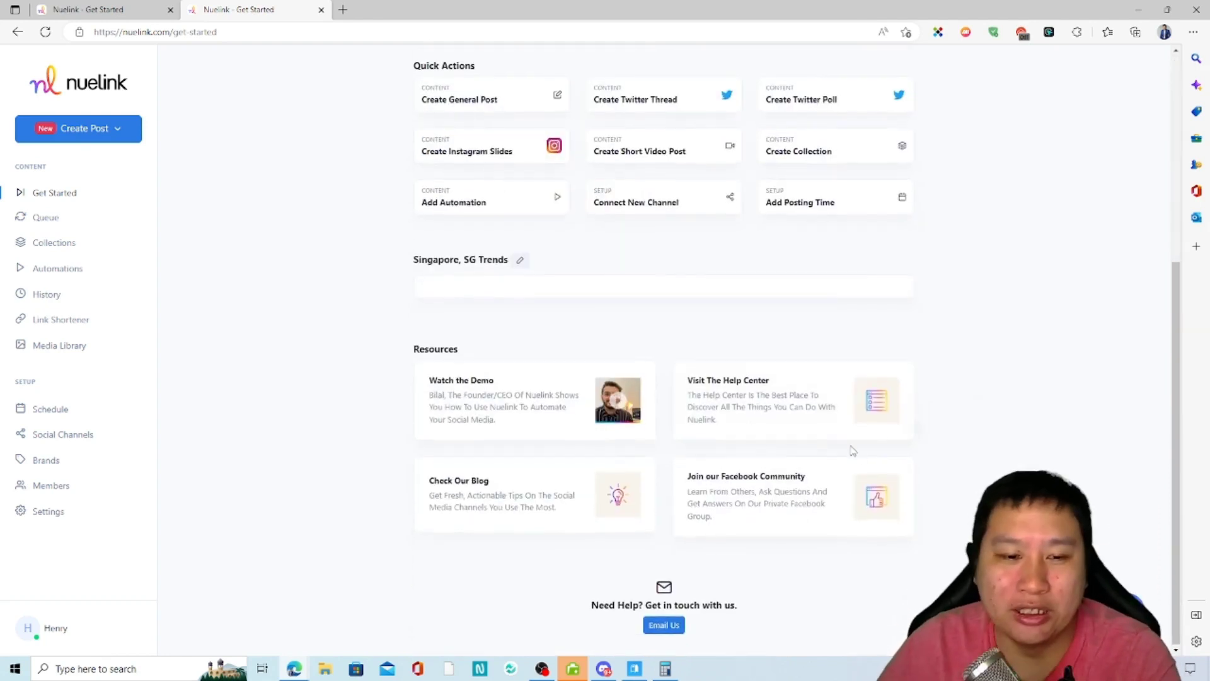
scroll(870, 399, "up", 5)
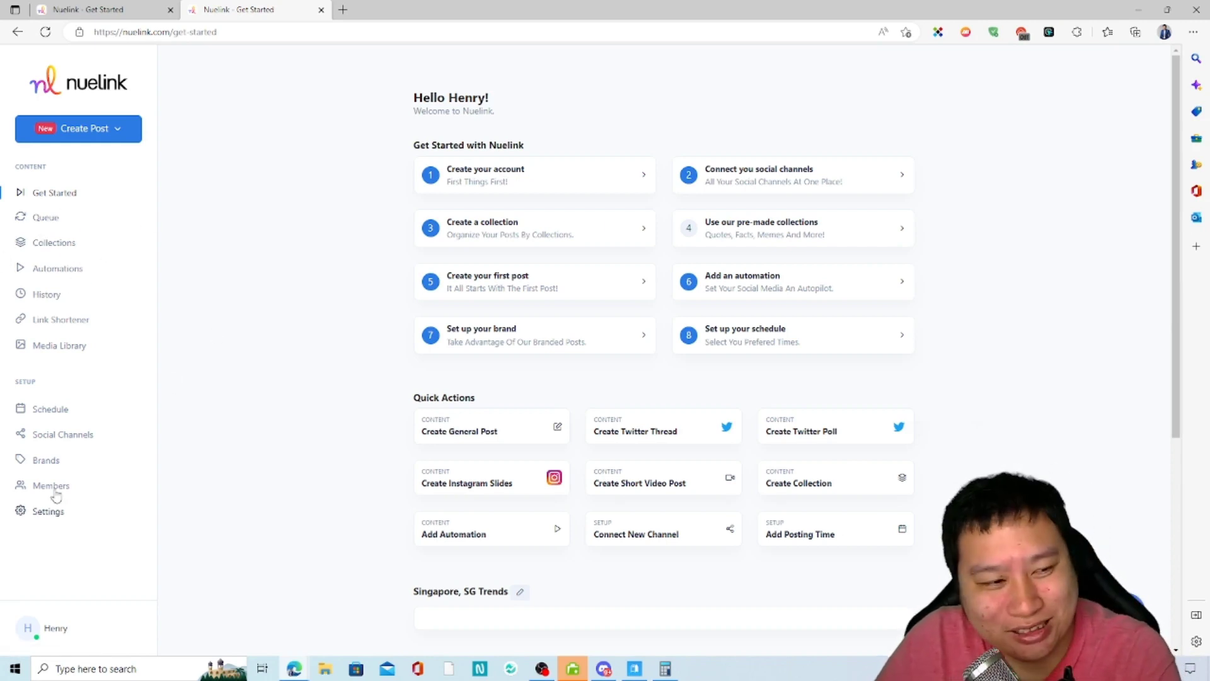
Inspect the general post form with the DecisiveMarketer collection selected, close it without adding a post, and review the other post types.
left_click(88, 128)
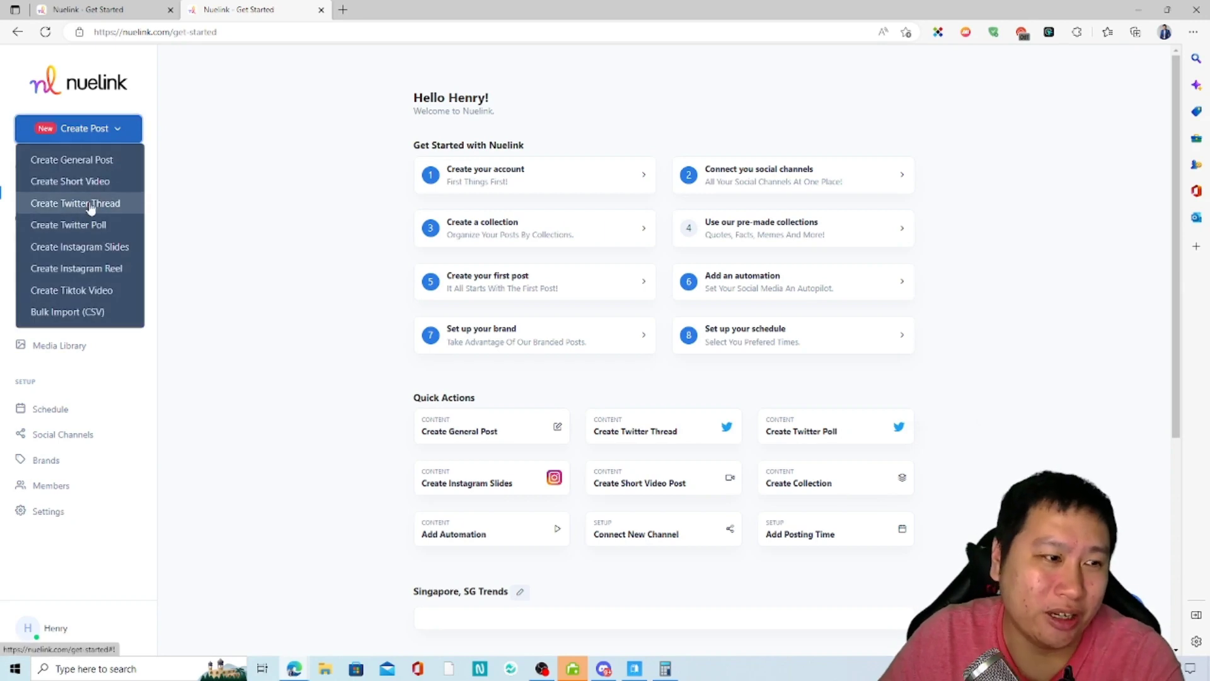
left_click(89, 162)
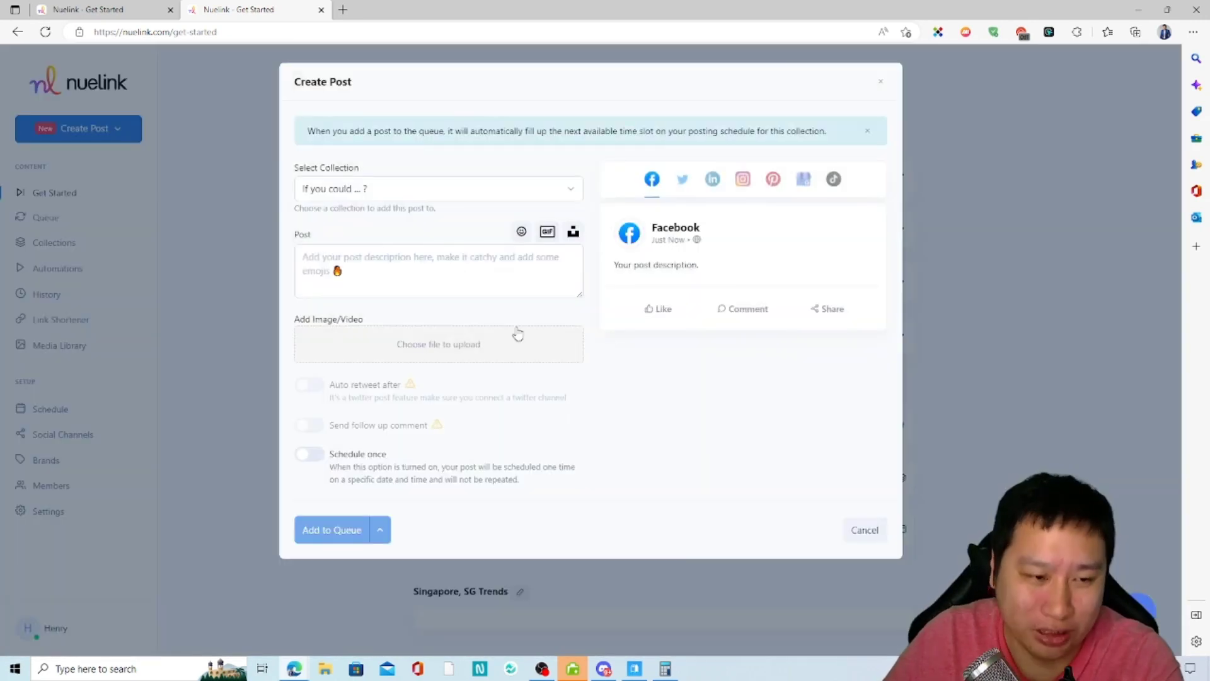
left_click(378, 189)
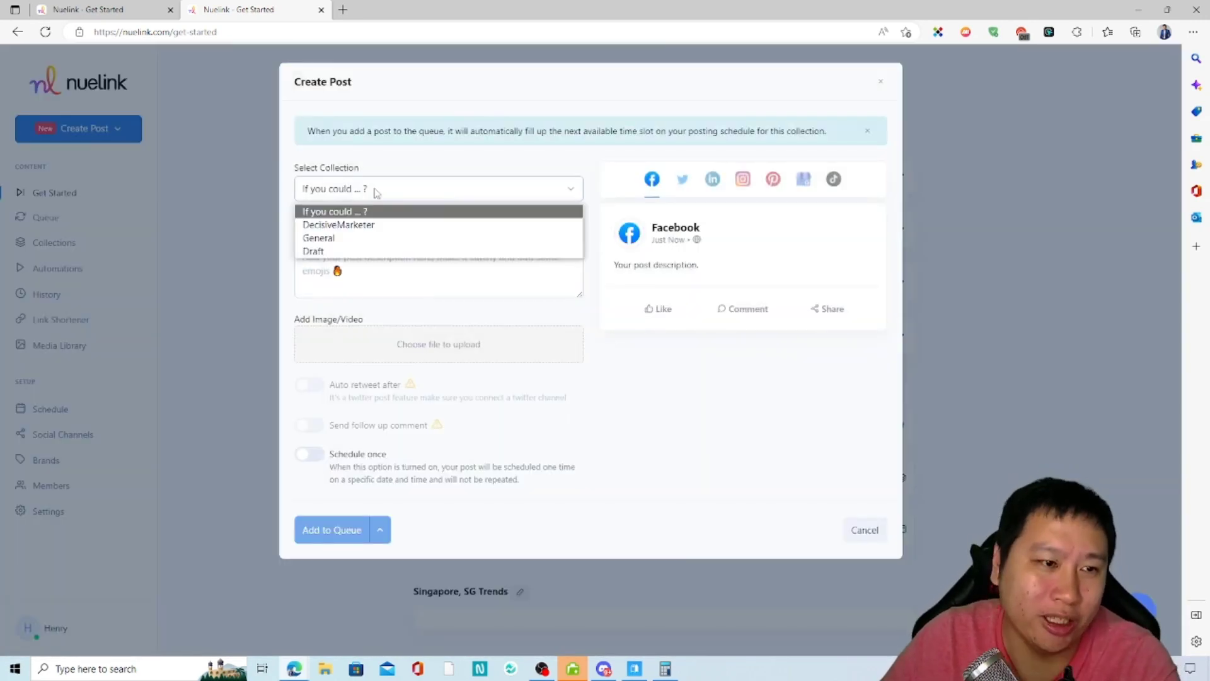
left_click(372, 224)
left_click(391, 195)
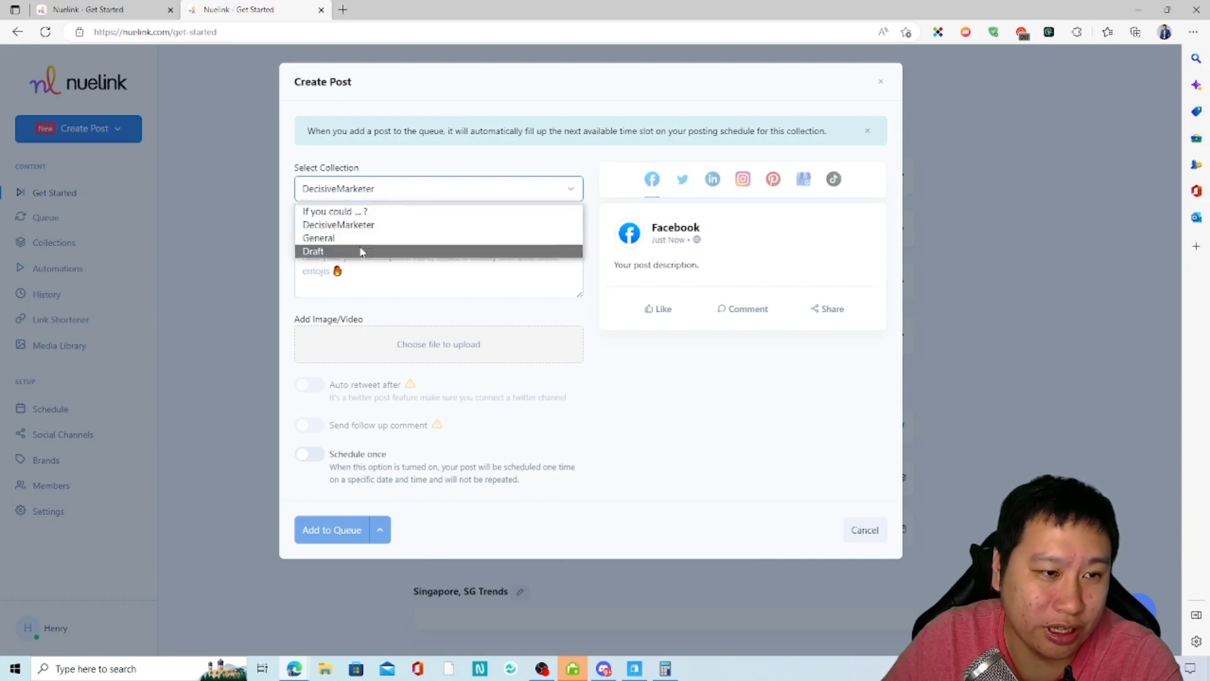
left_click(681, 402)
left_click(401, 256)
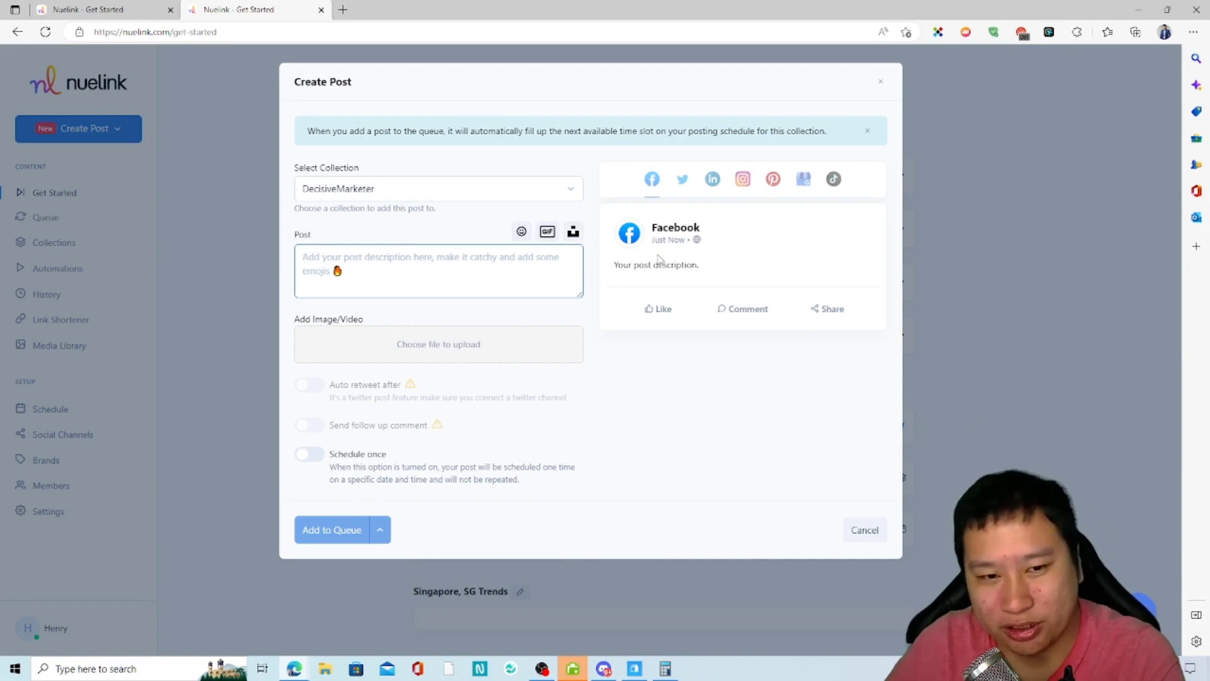
left_click(881, 82)
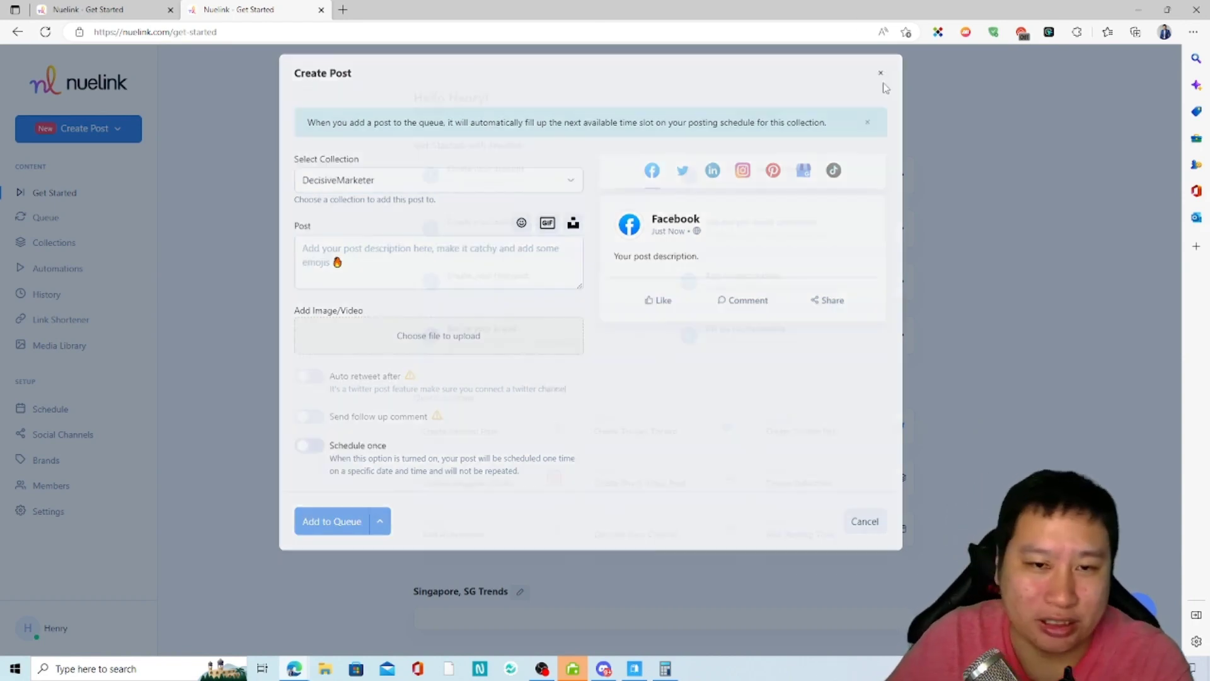
left_click(108, 129)
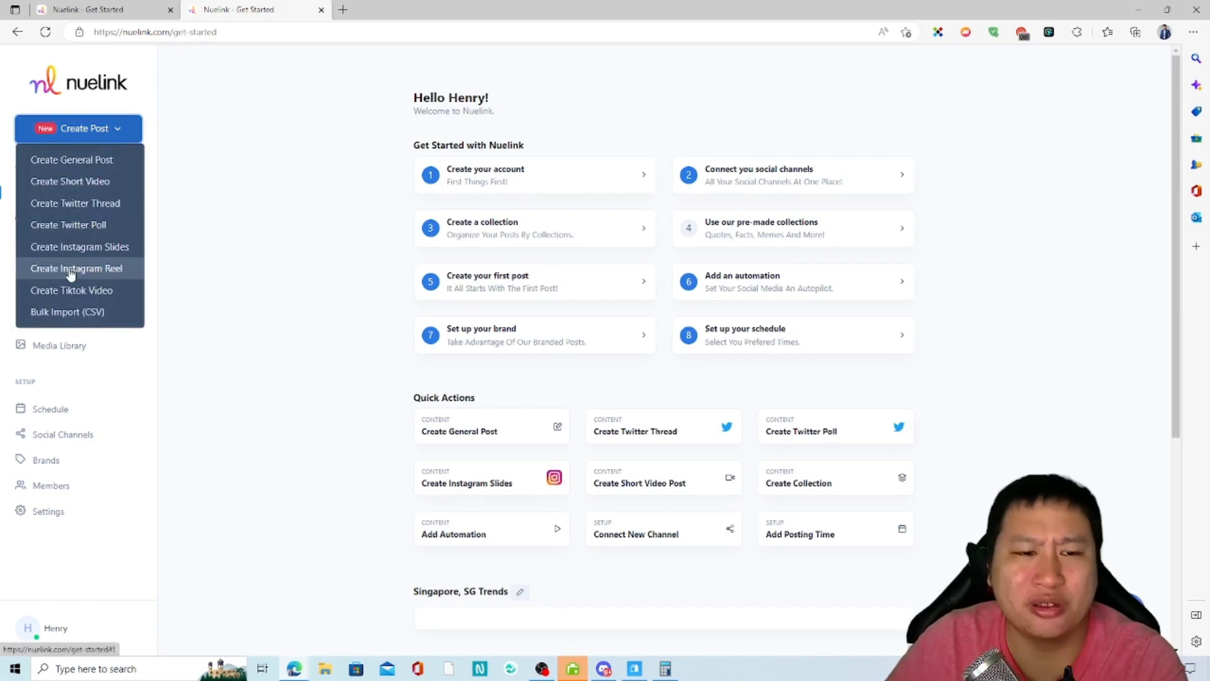
left_click(284, 260)
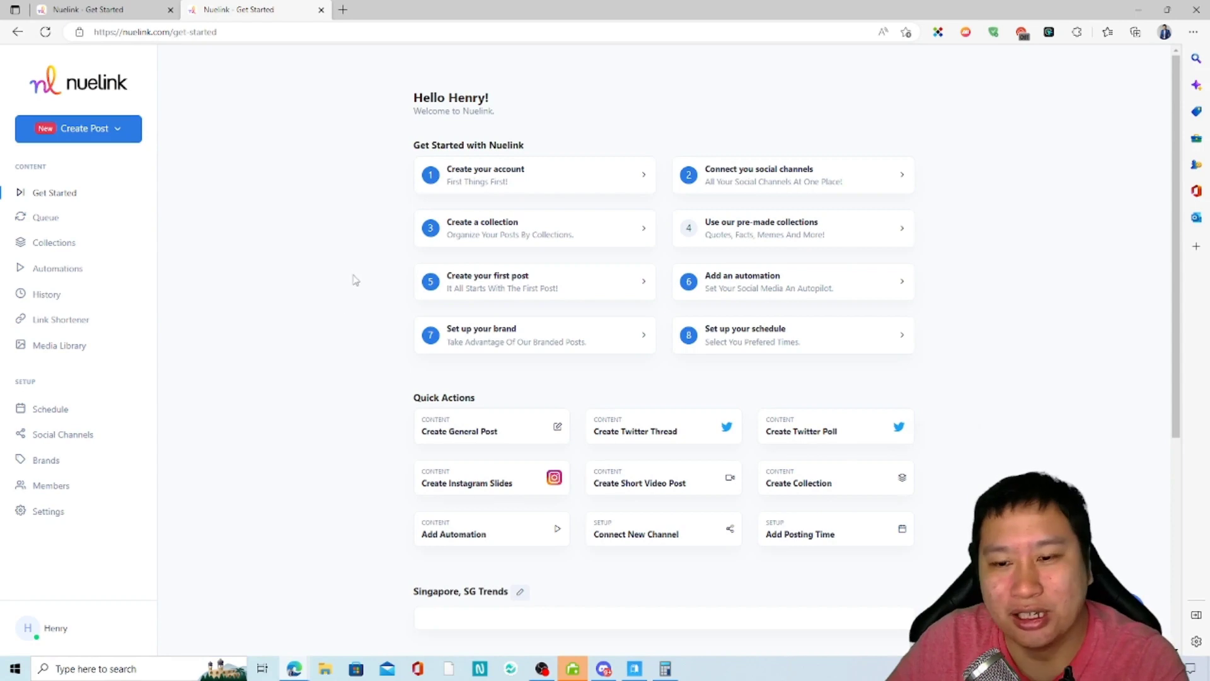
Review the account settings for profile details, password change and account deletion, and dismiss the password manager's notice.
left_click(57, 516)
scroll(226, 464, "down", 5)
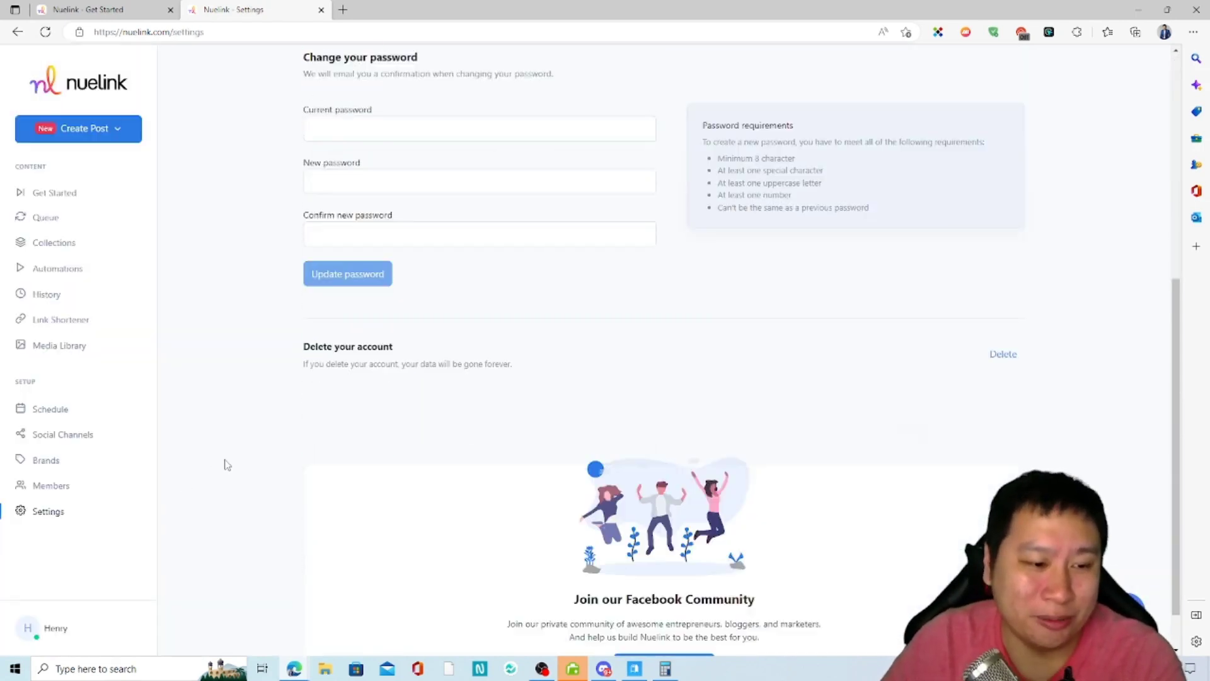
scroll(226, 464, "up", 5)
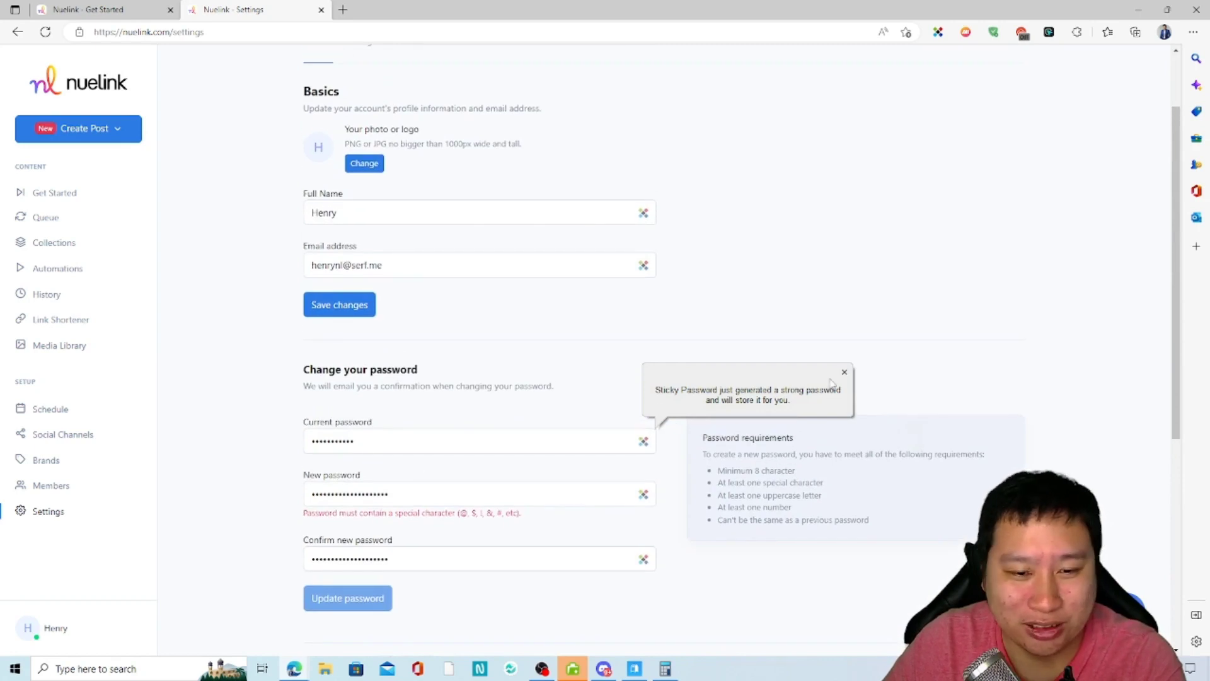
left_click(844, 372)
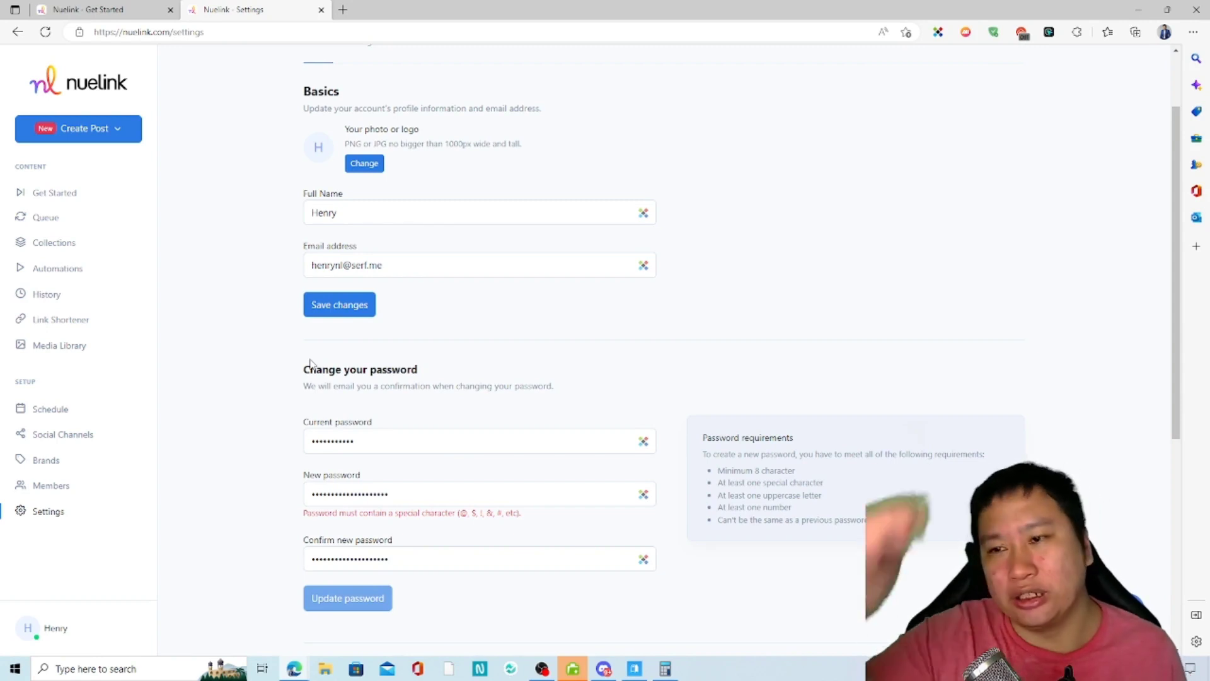
View the post queue as a calendar, and return it to the feed view to browse the upcoming posts.
left_click(35, 221)
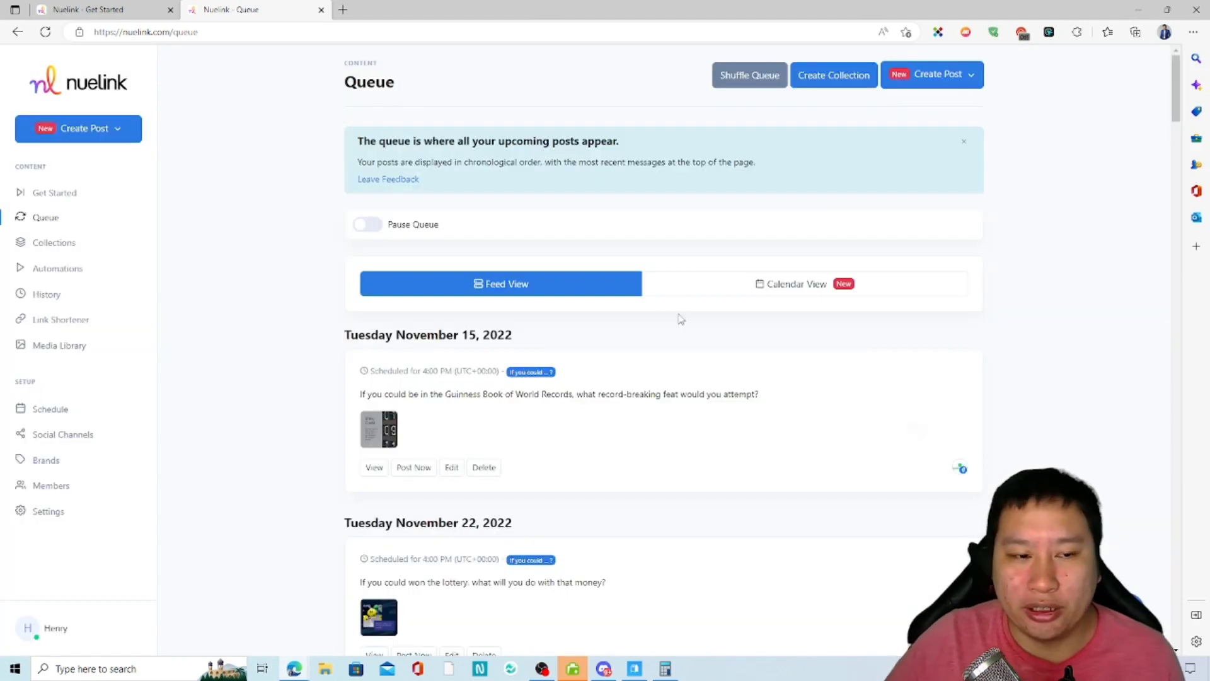
left_click(763, 288)
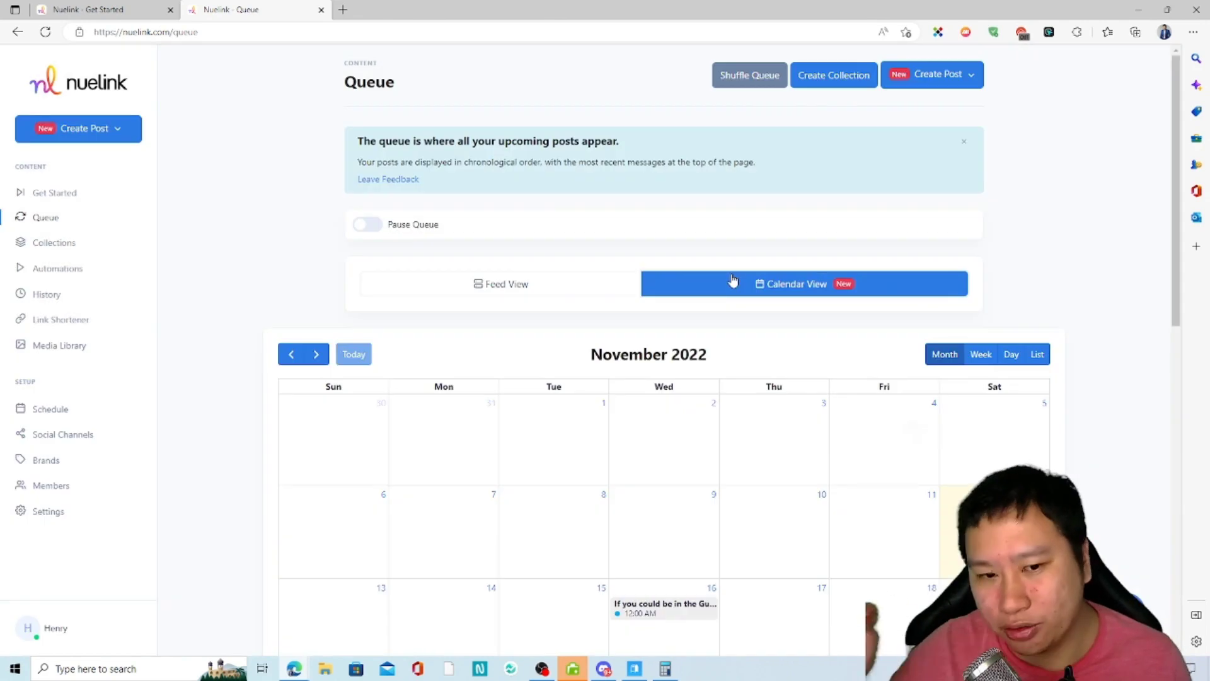
scroll(567, 330, "down", 3)
scroll(559, 310, "up", 3)
left_click(554, 291)
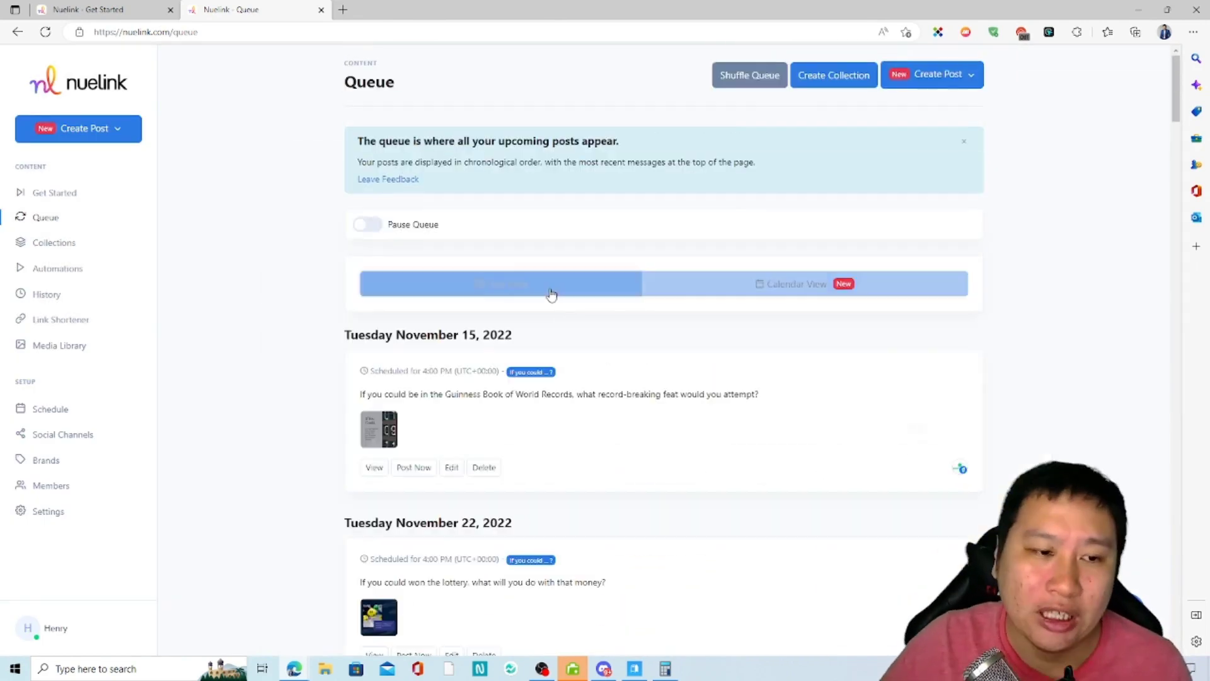
scroll(502, 432, "down", 7)
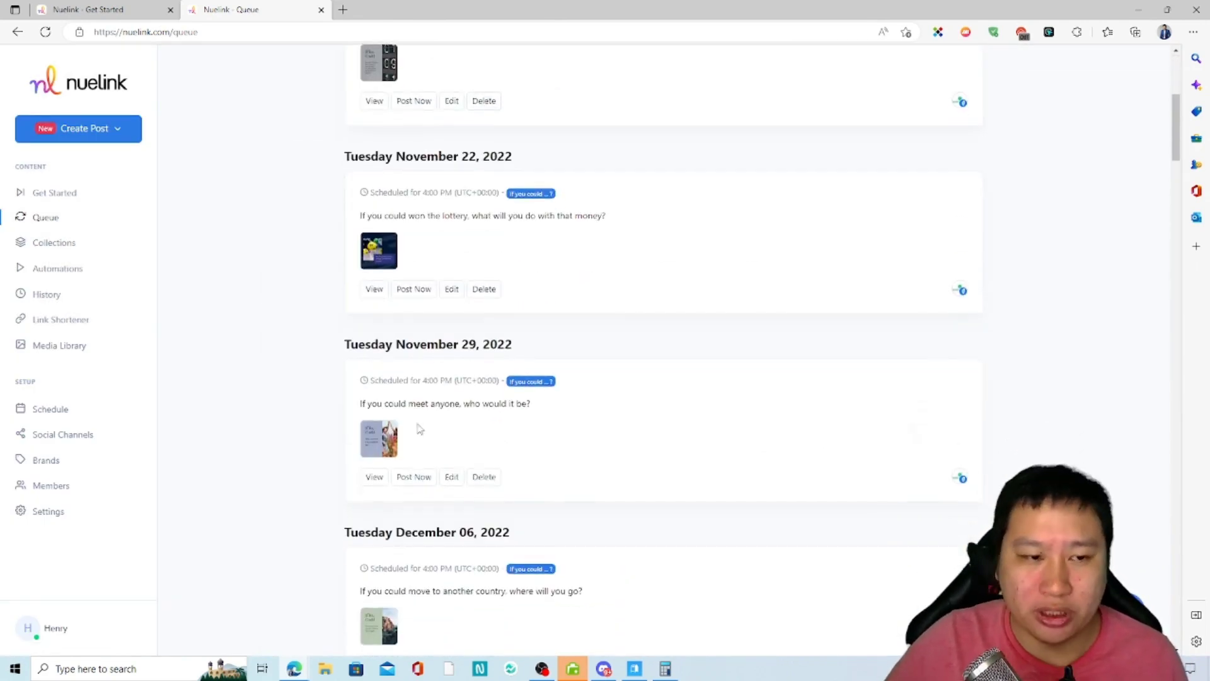
scroll(319, 492, "up", 4)
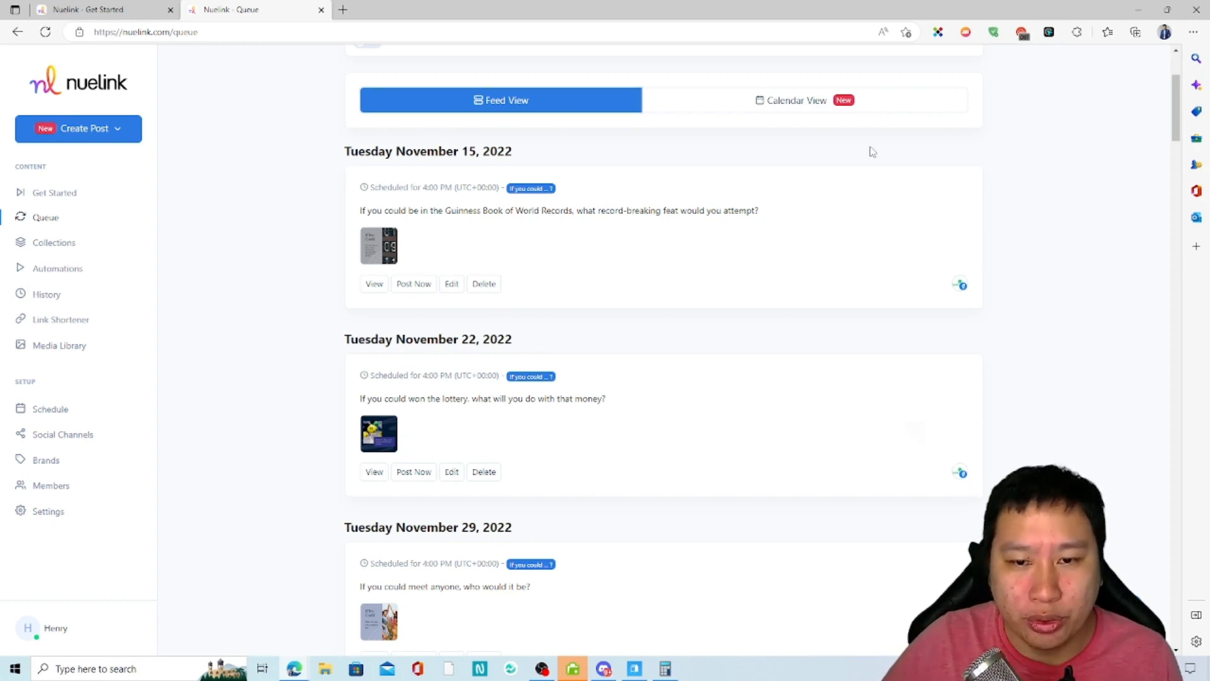
Examine the scheduled posts in the November 2022 calendar of the queue and switch back to the feed view.
left_click(820, 102)
scroll(592, 478, "down", 6)
scroll(534, 476, "up", 2)
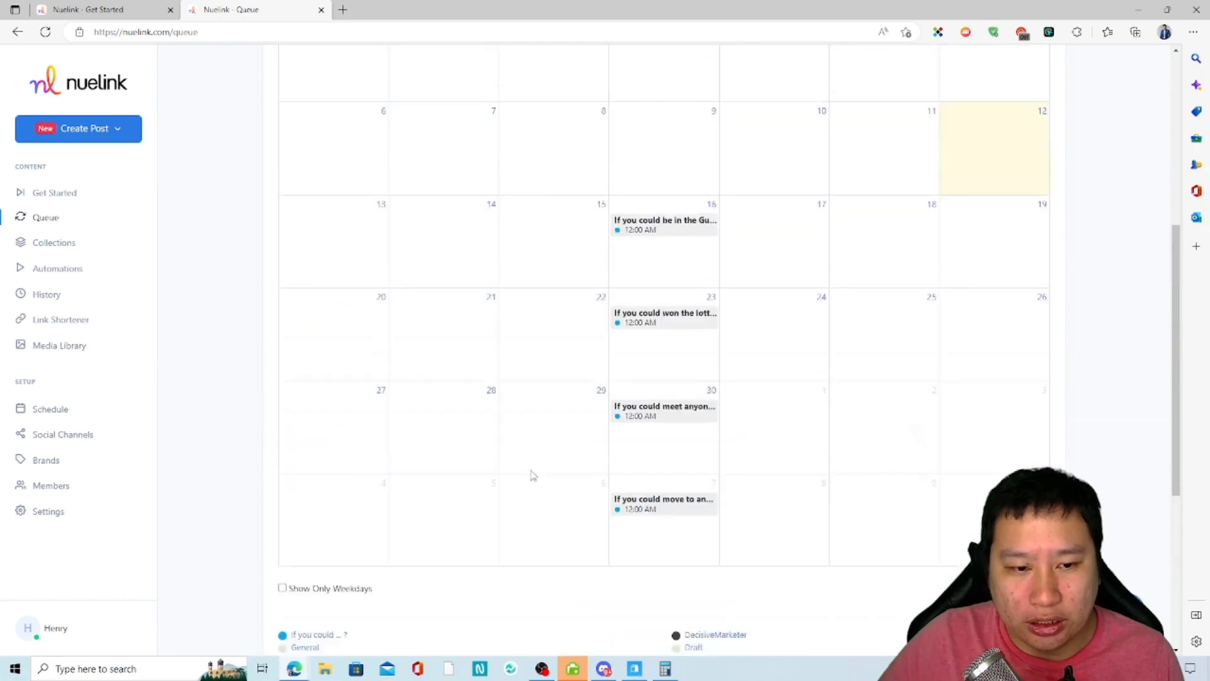
scroll(535, 476, "up", 4)
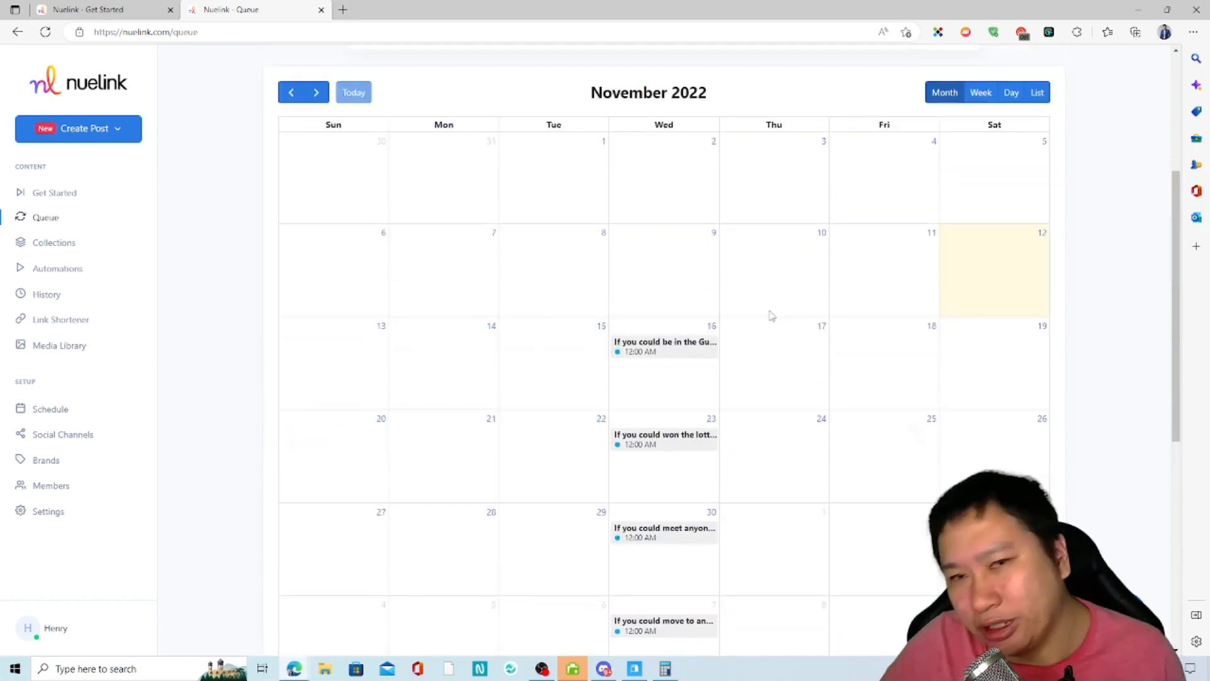
scroll(780, 317, "up", 4)
left_click(467, 281)
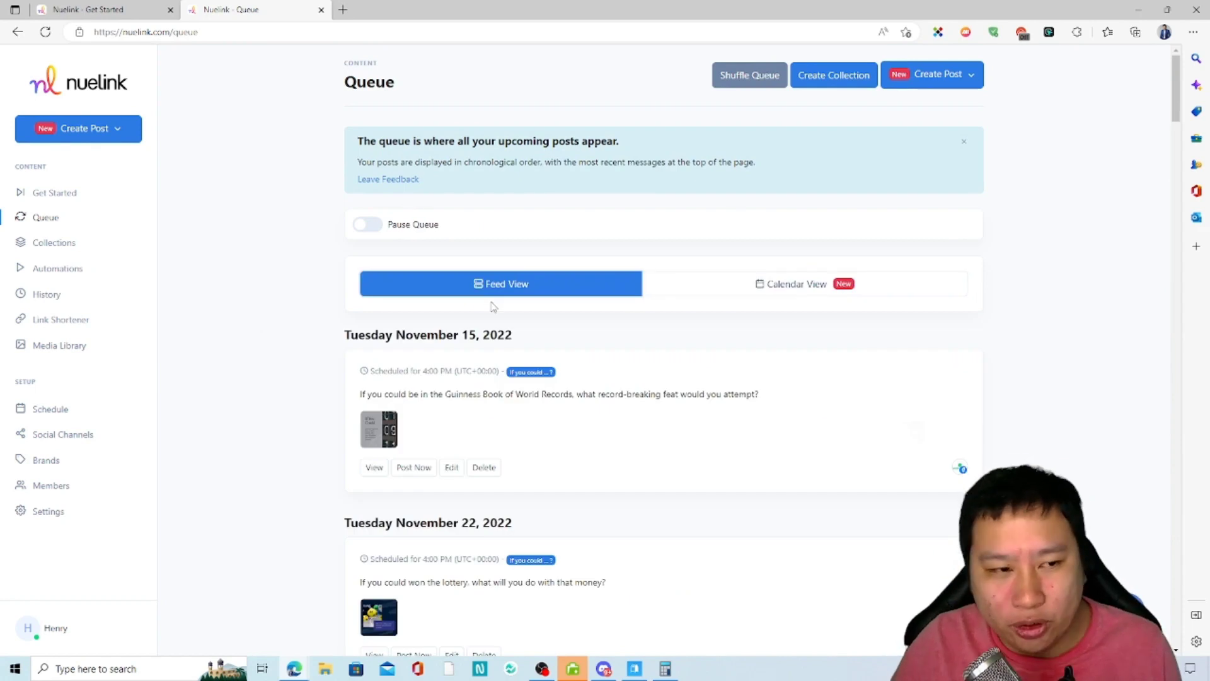